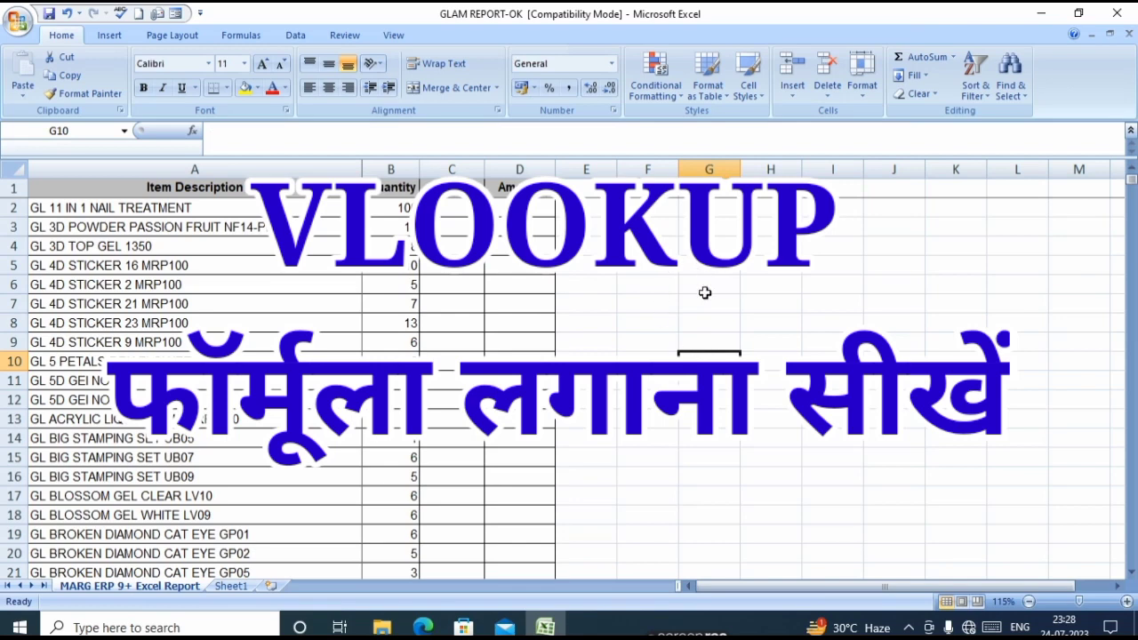
click(704, 297)
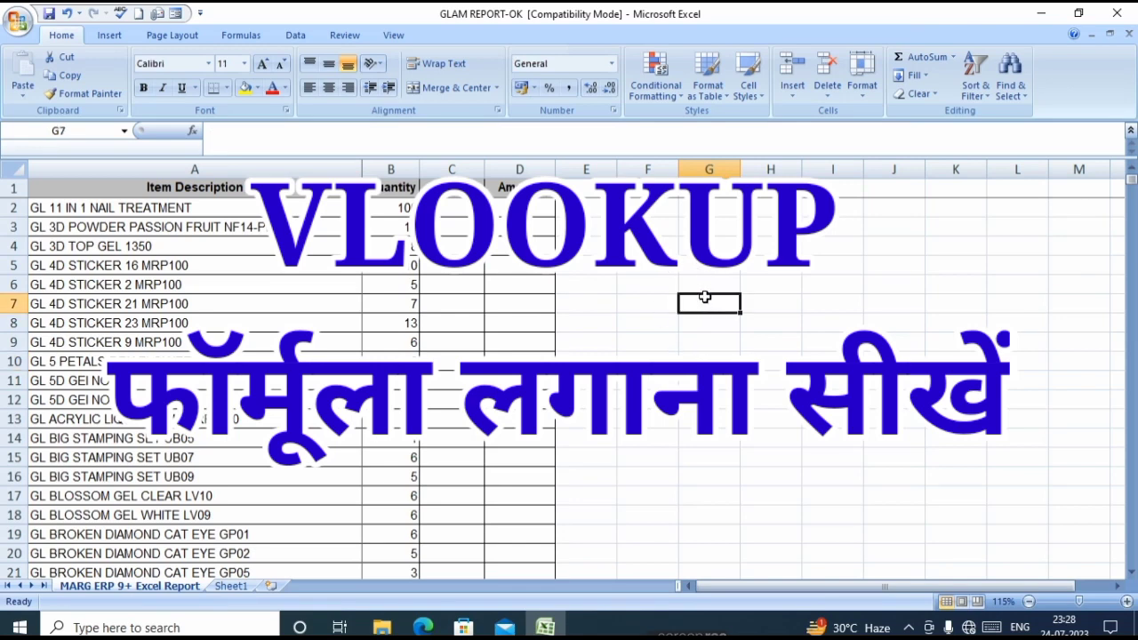
click(647, 399)
click(626, 337)
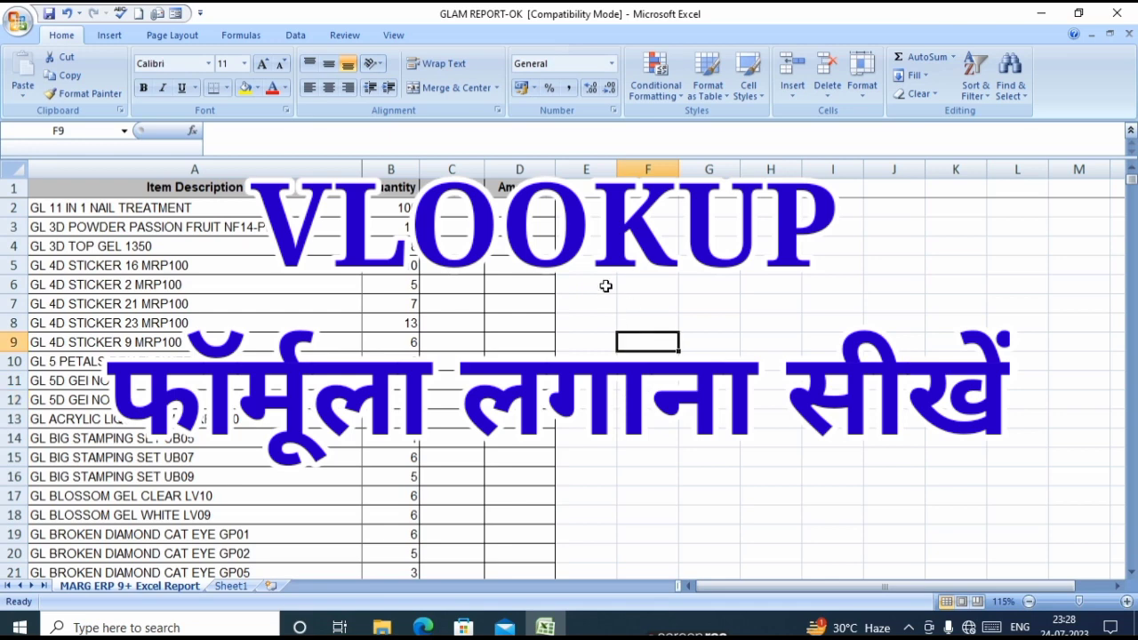
click(600, 302)
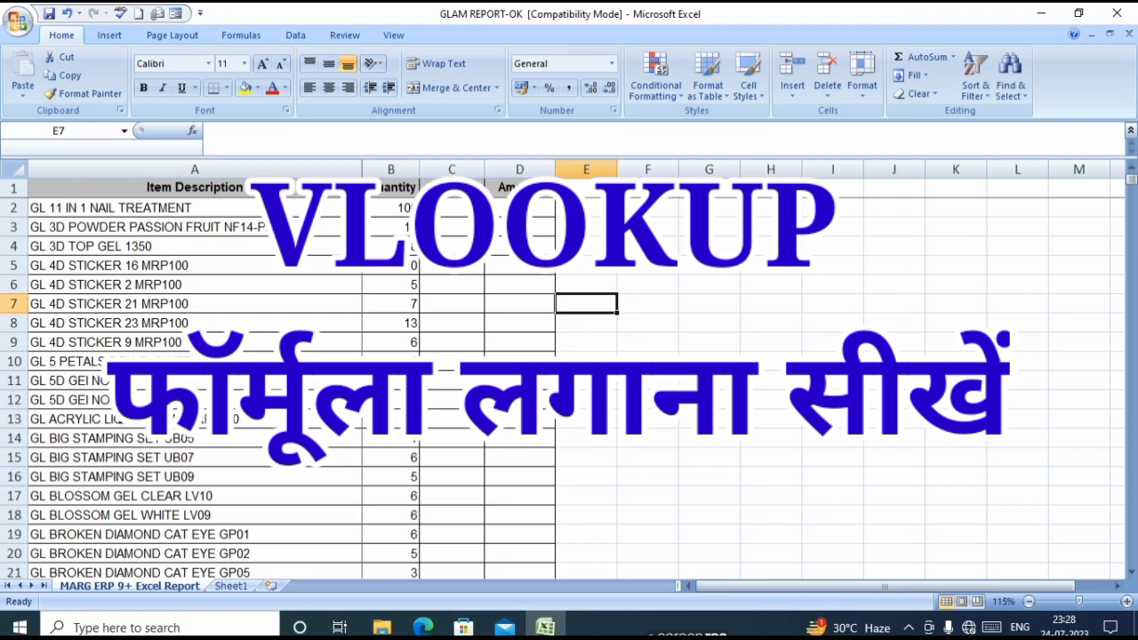
click(648, 362)
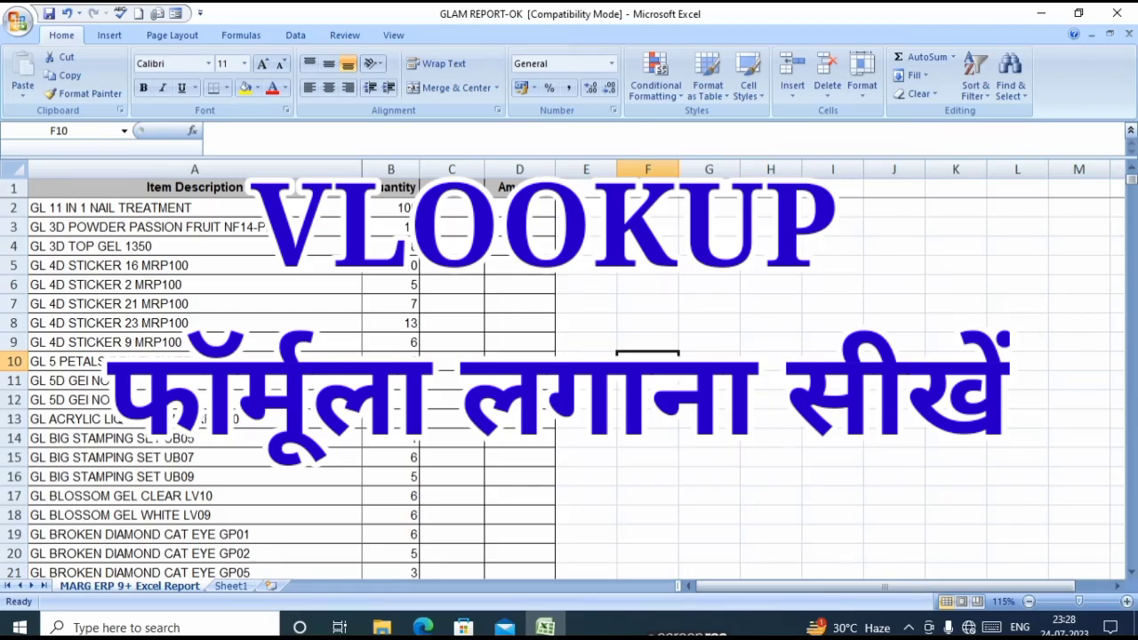
click(585, 357)
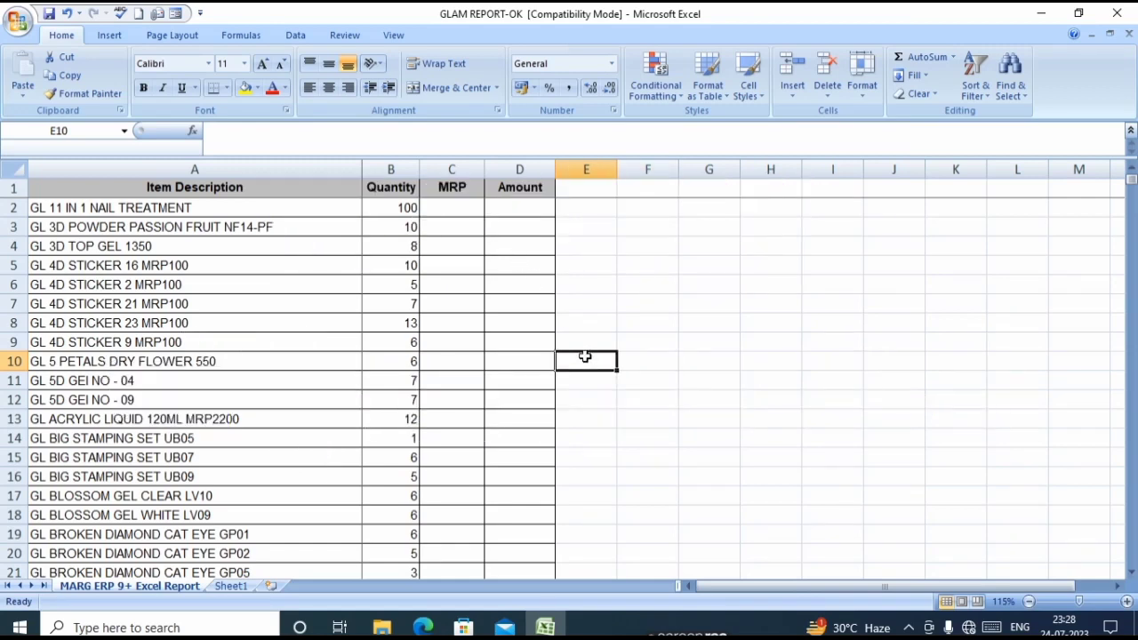
click(615, 285)
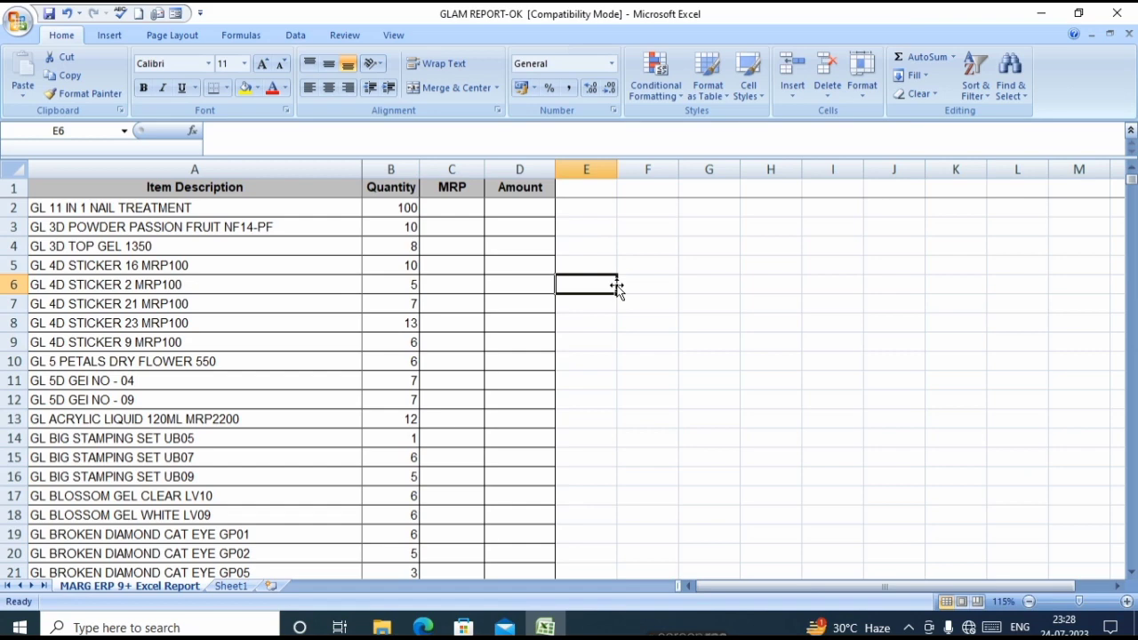
Look through the item rows and the blank MRP and Amount columns of the MARG ERP 9+ Excel Report sheet.
click(353, 414)
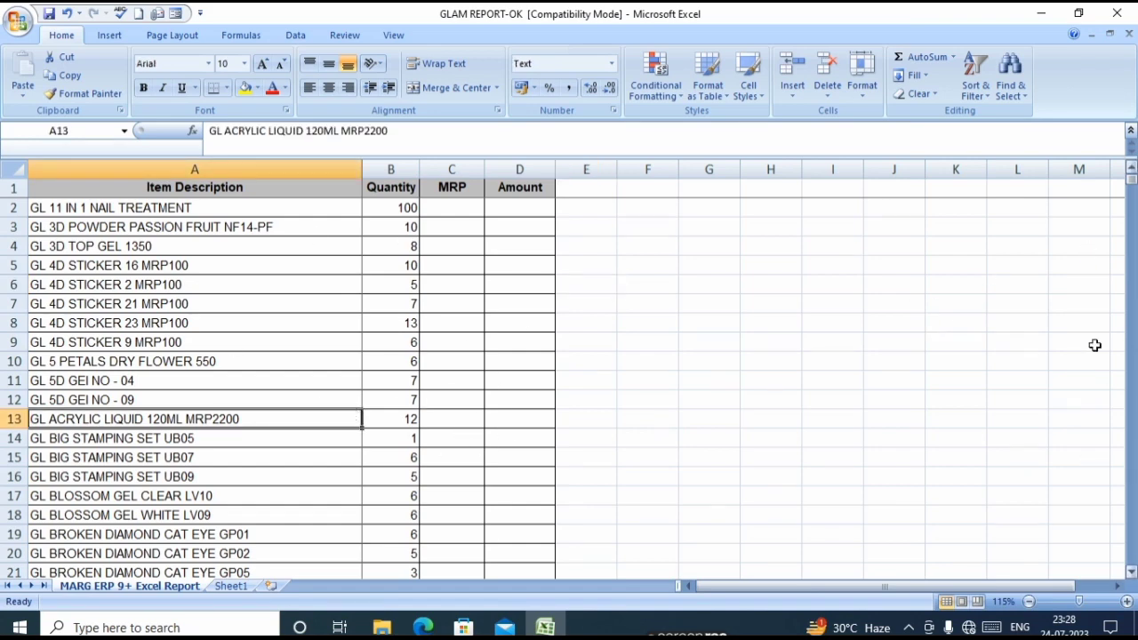
click(110, 222)
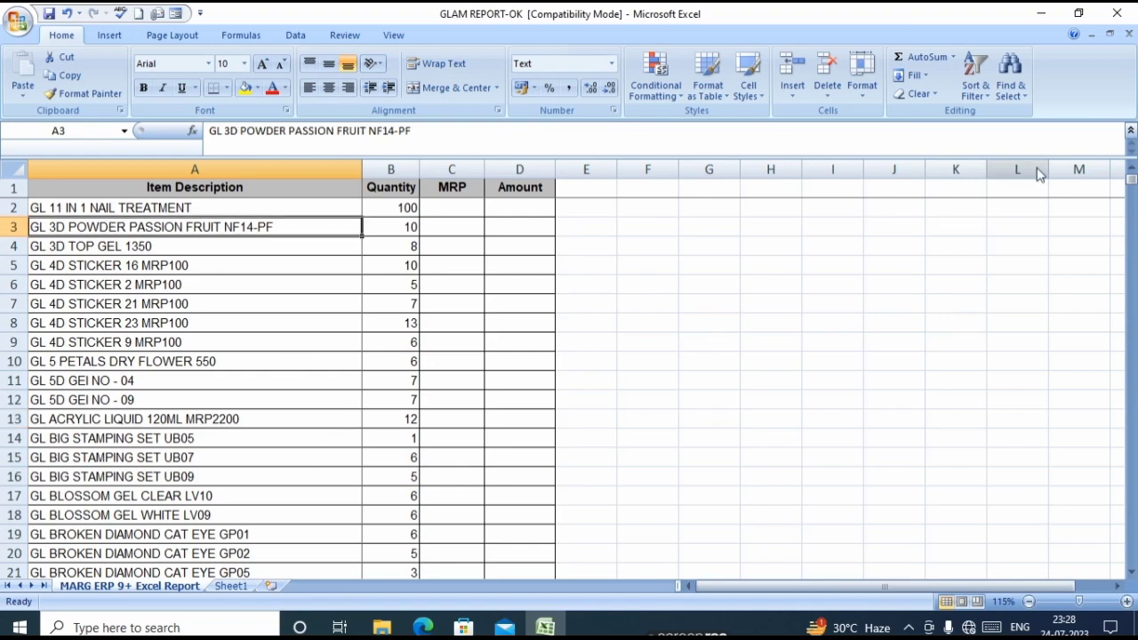
mouse_move(1131, 178)
mouse_down()
mouse_move(1131, 344)
mouse_move(1130, 200)
mouse_up()
click(431, 270)
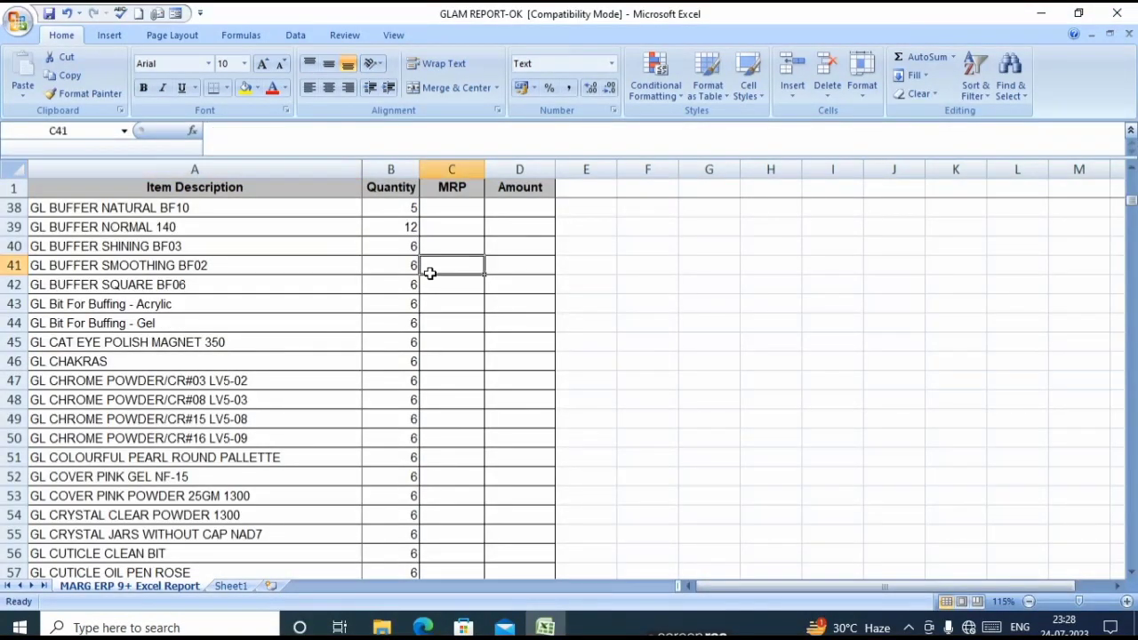
click(505, 367)
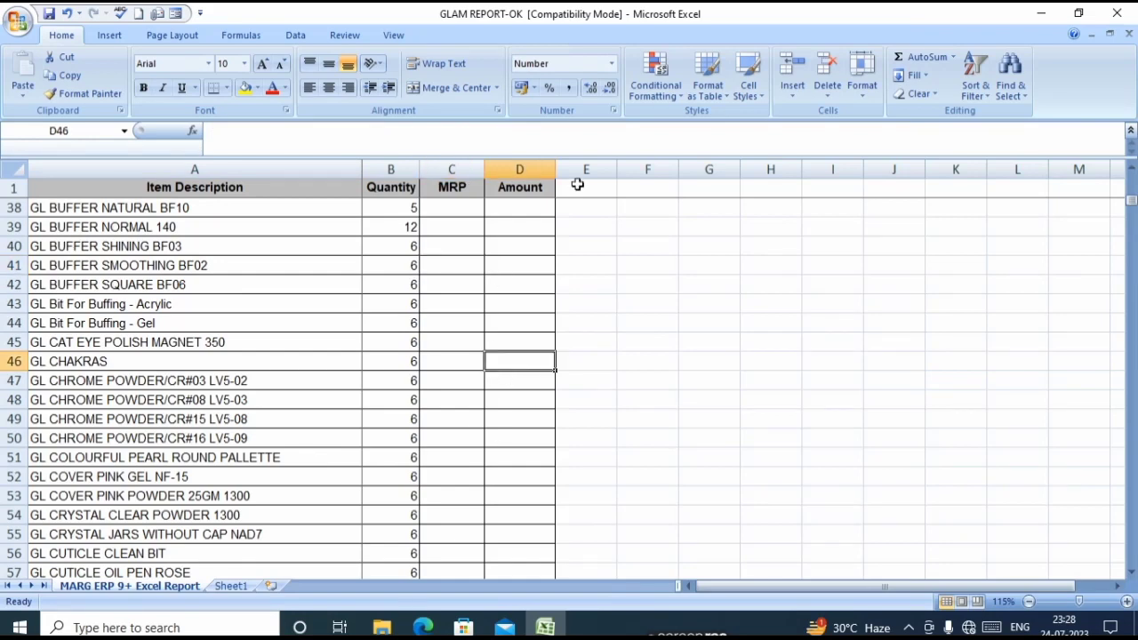
click(1041, 14)
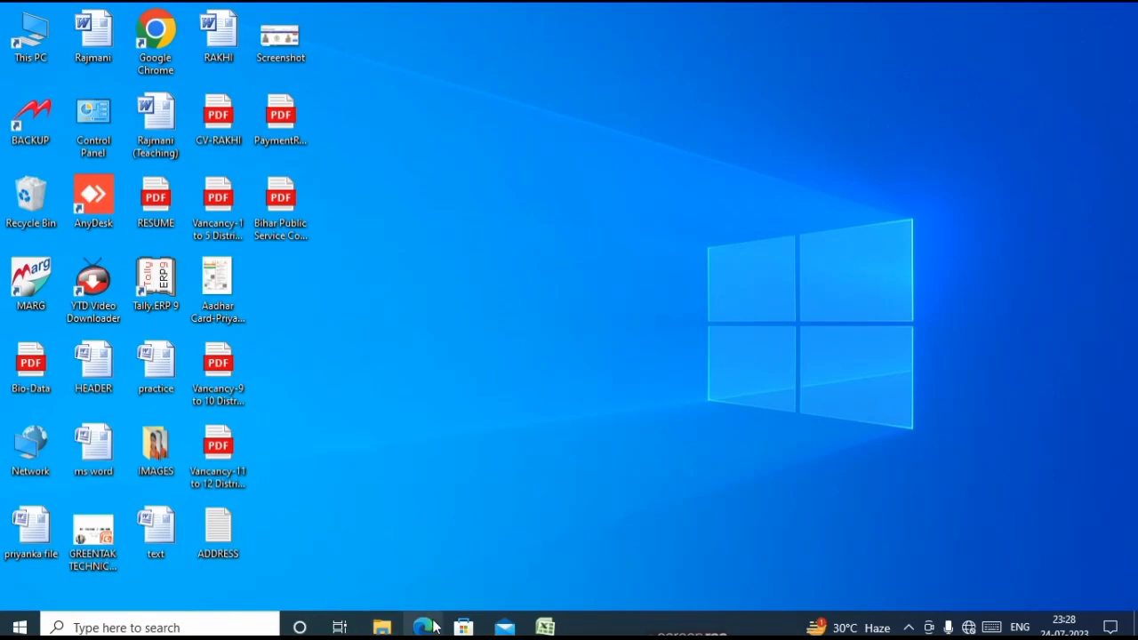
click(543, 628)
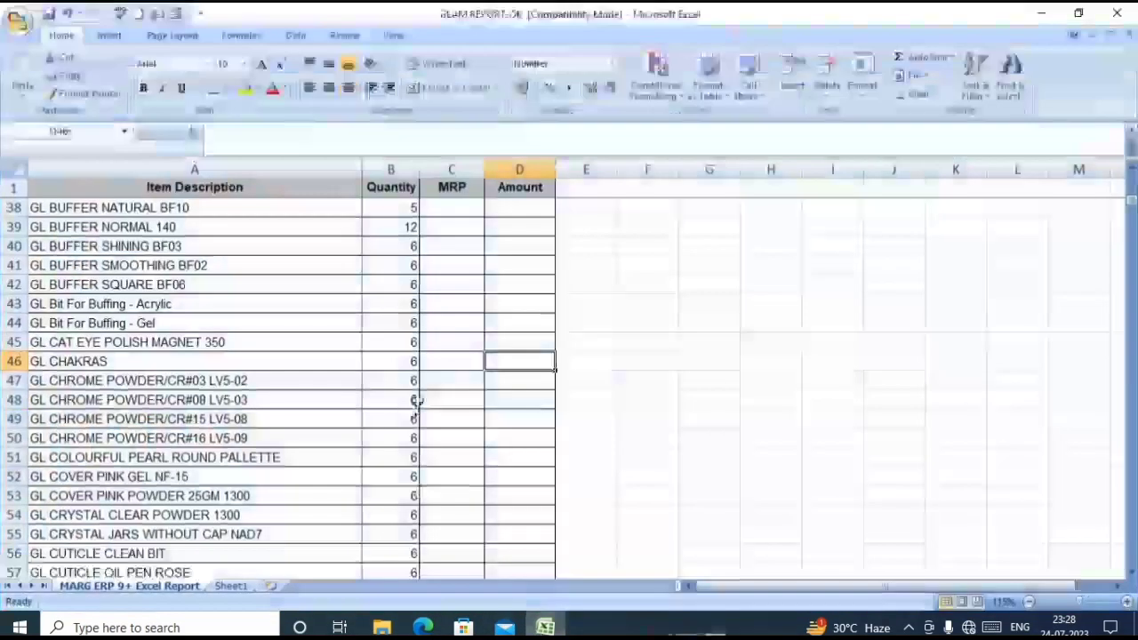
Examine the Item Description, Quantity and MRP columns of the report sheet to see which data needs filling in.
click(145, 381)
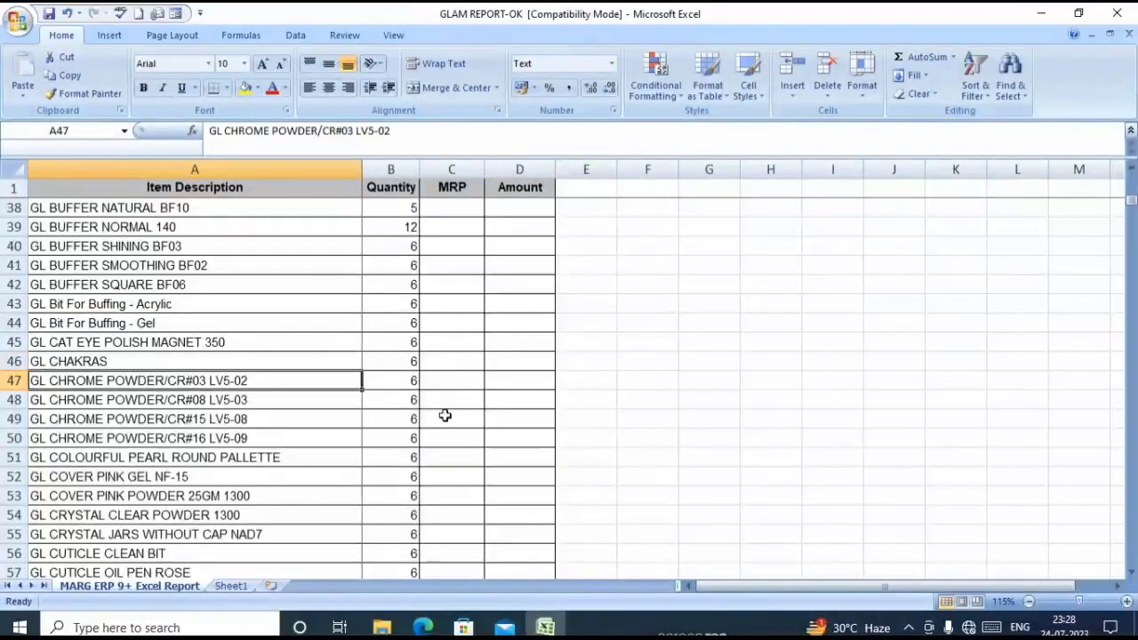
click(194, 170)
click(387, 189)
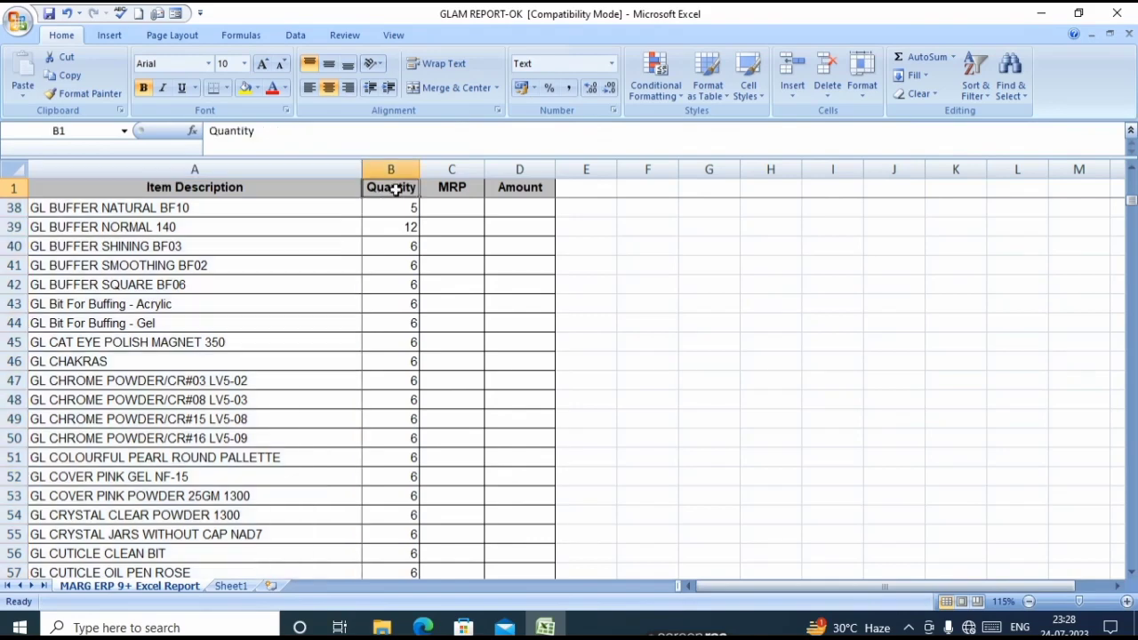
click(453, 174)
click(463, 206)
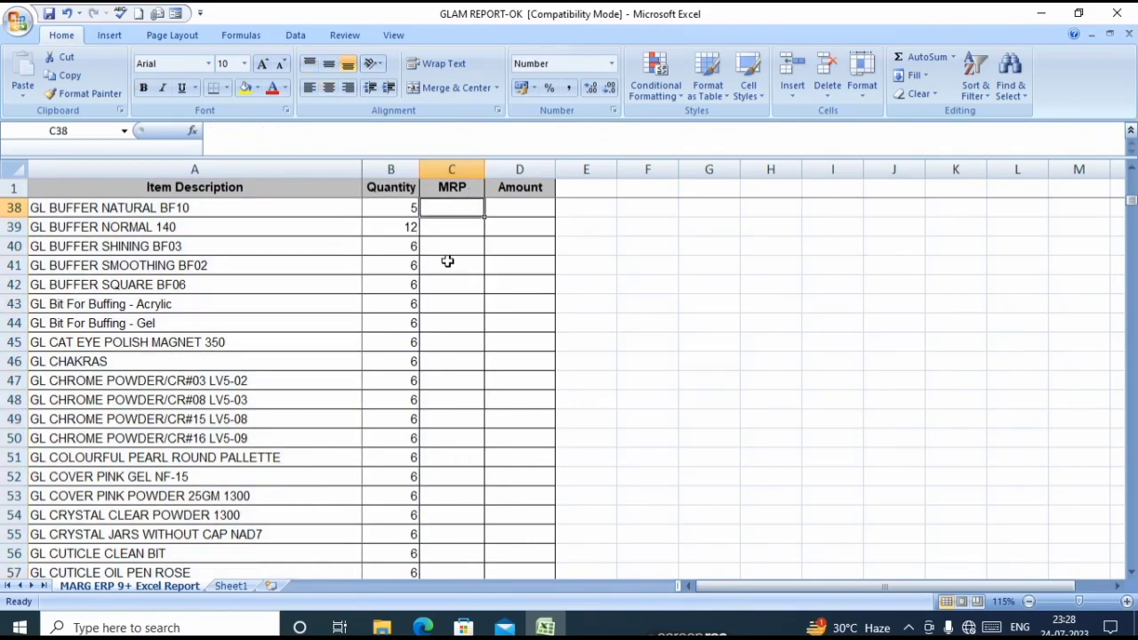
click(445, 305)
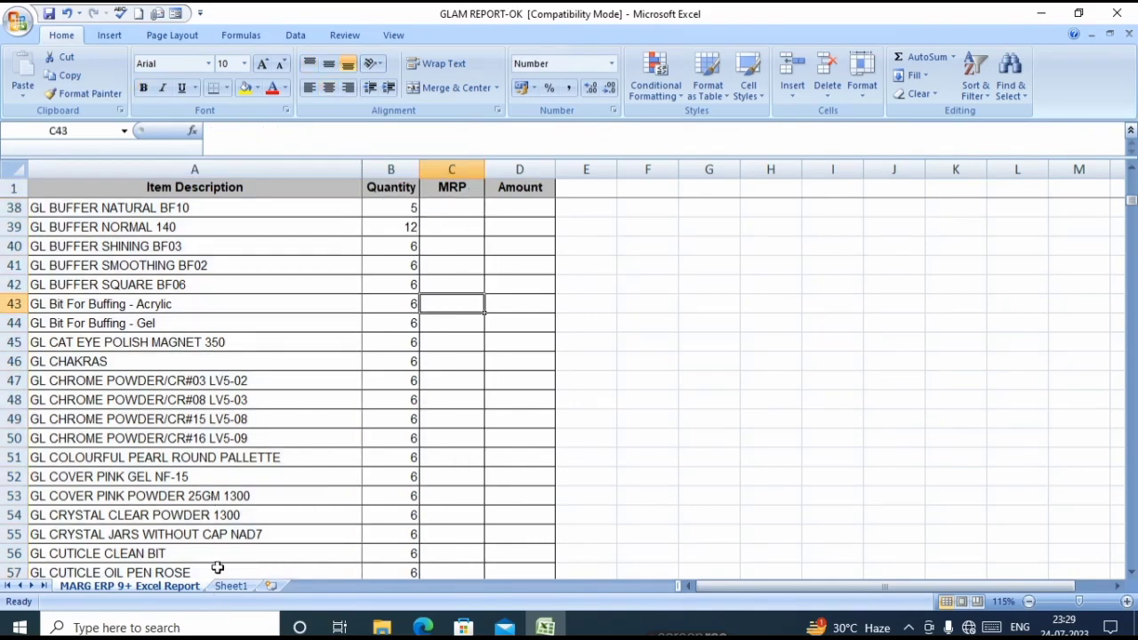
click(104, 342)
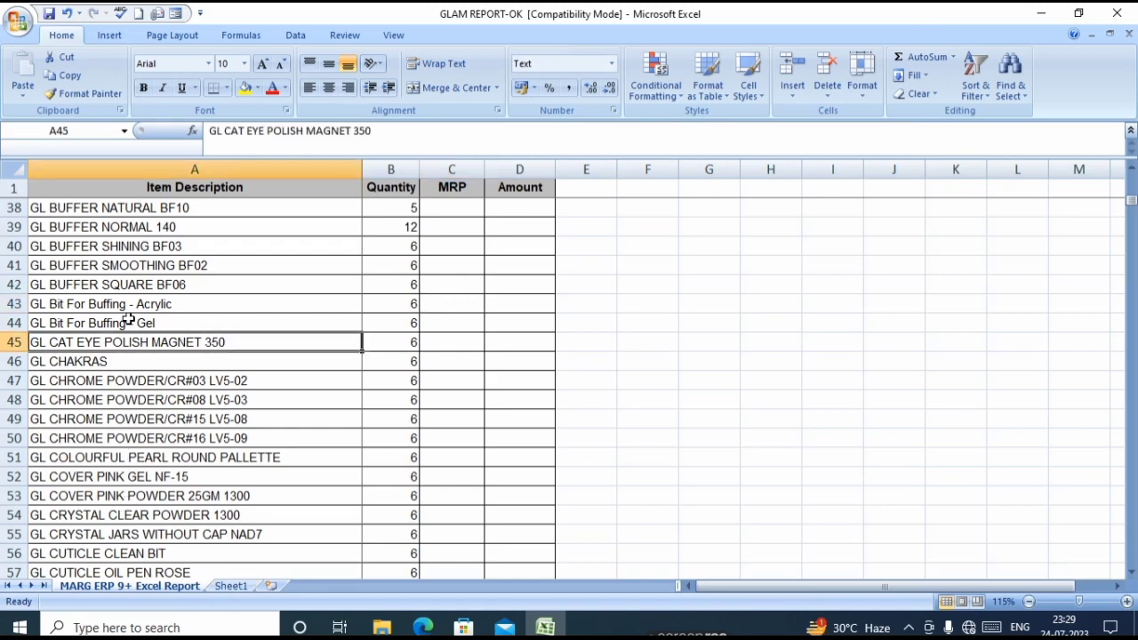
drag(129, 320, 146, 552)
click(146, 551)
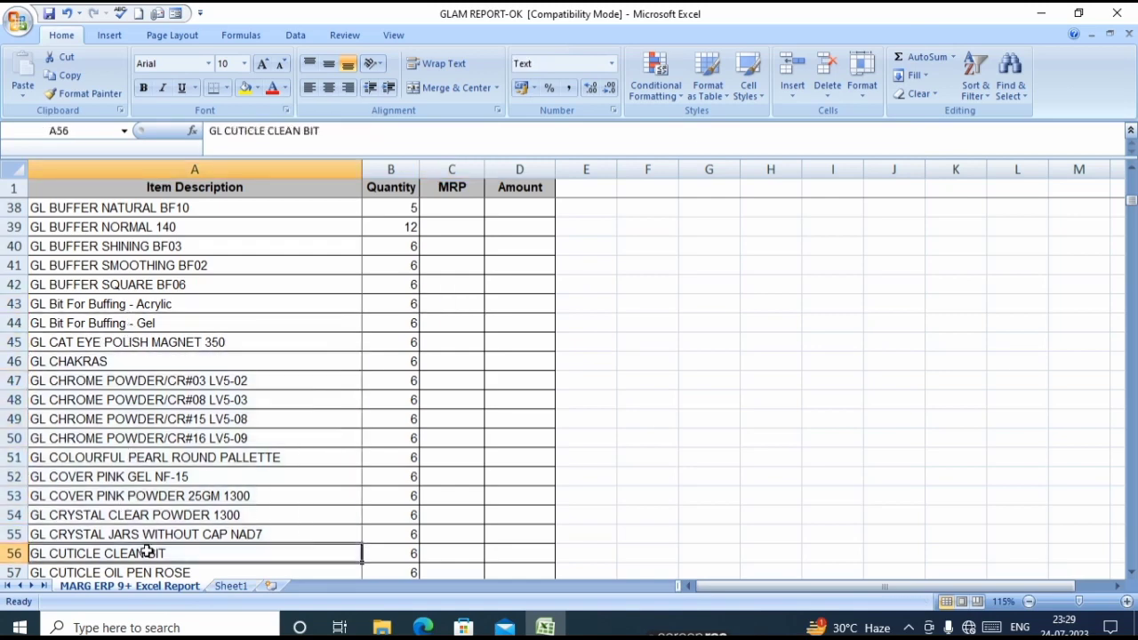
Review the item and MRP price list on Sheet1 from its first row.
click(231, 586)
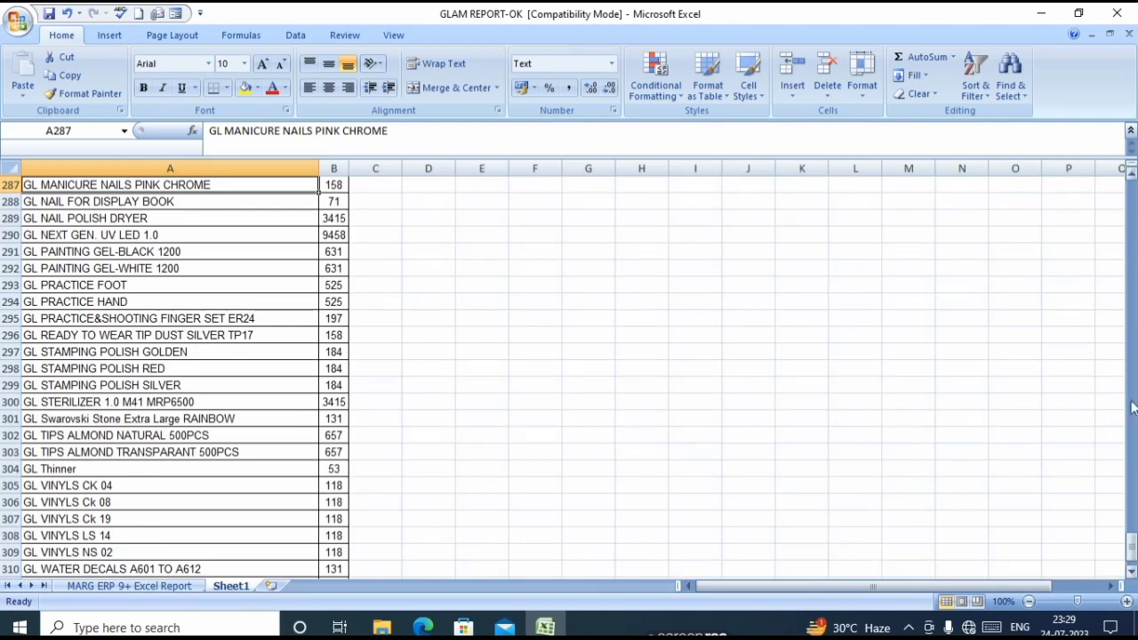
drag(1130, 543, 1132, 191)
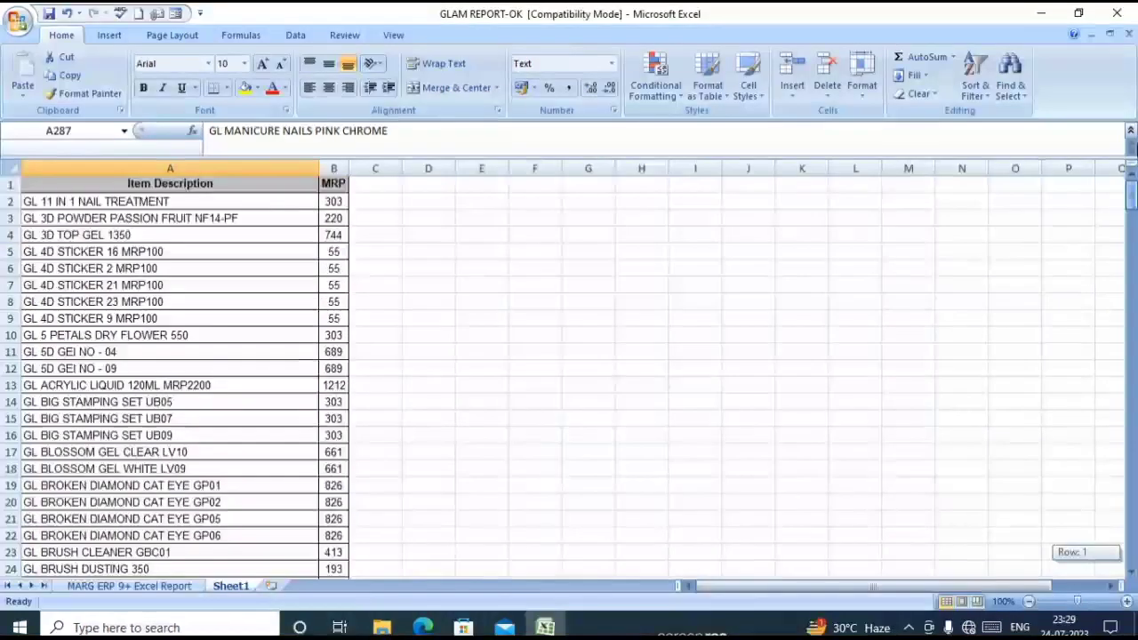
click(165, 251)
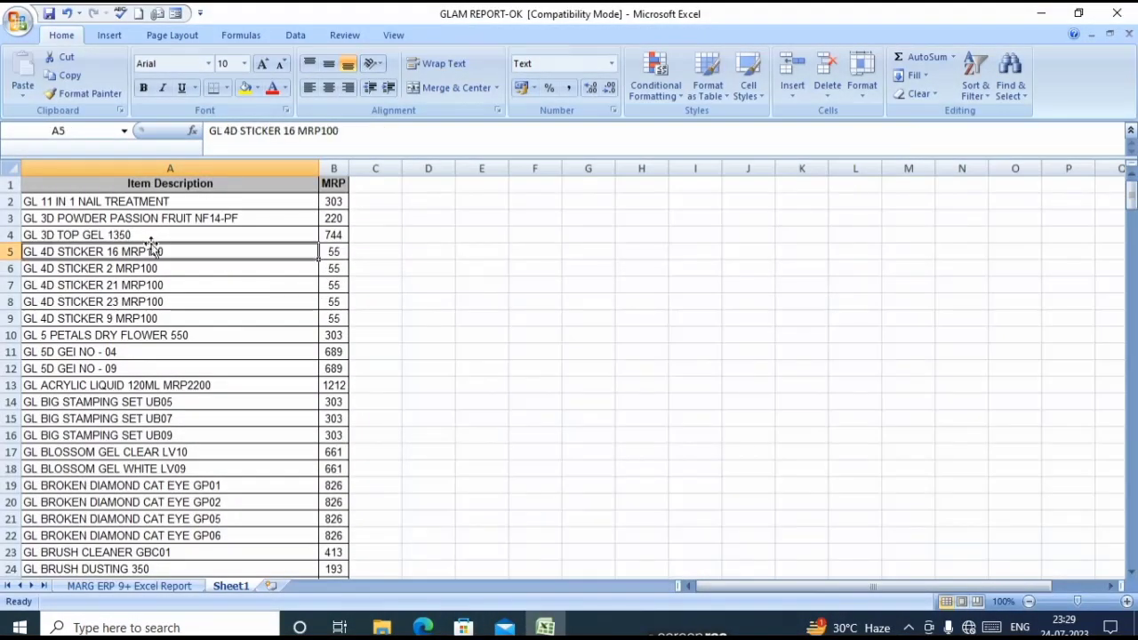
click(322, 202)
Compare the item descriptions on the MARG ERP 9+ Excel Report sheet with those listed on Sheet1.
click(128, 585)
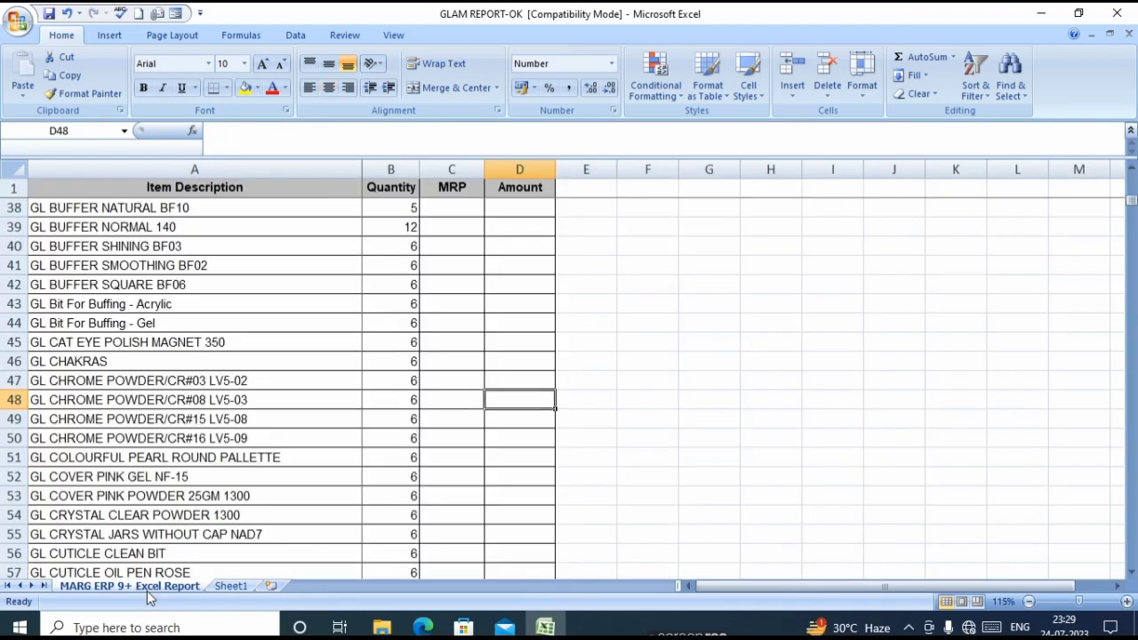
click(439, 229)
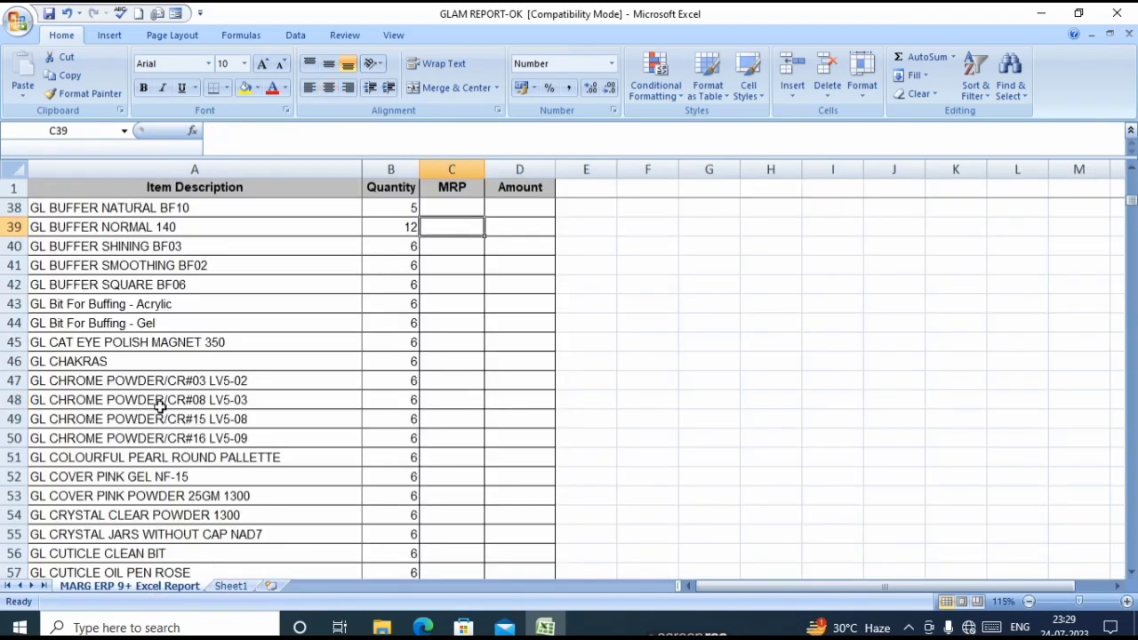
click(157, 379)
click(169, 242)
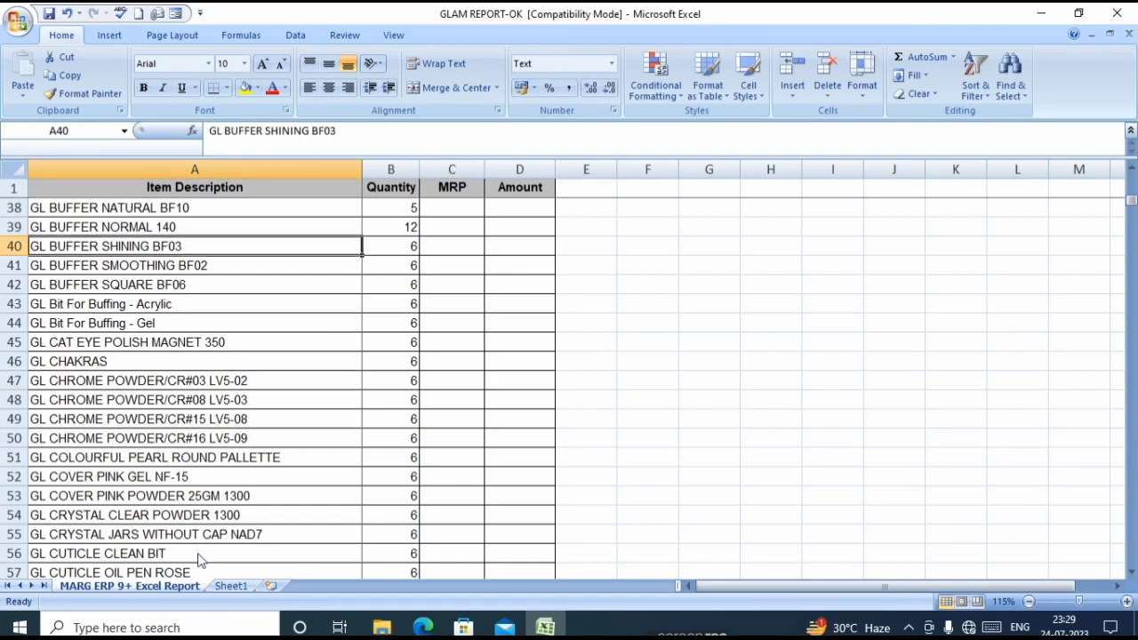
click(223, 586)
click(112, 271)
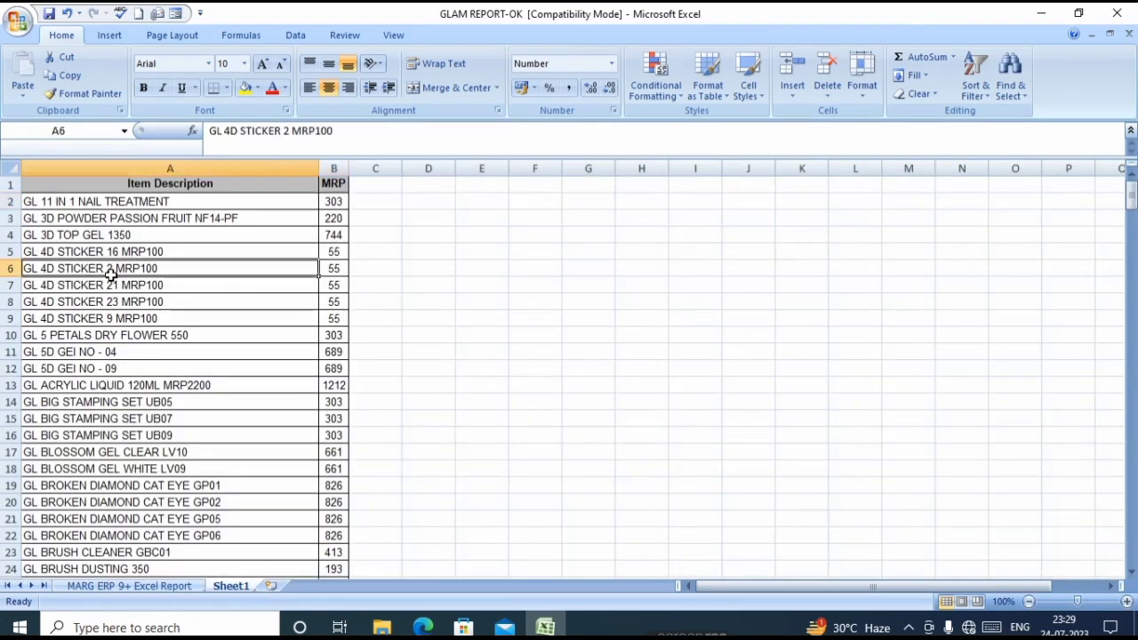
click(157, 352)
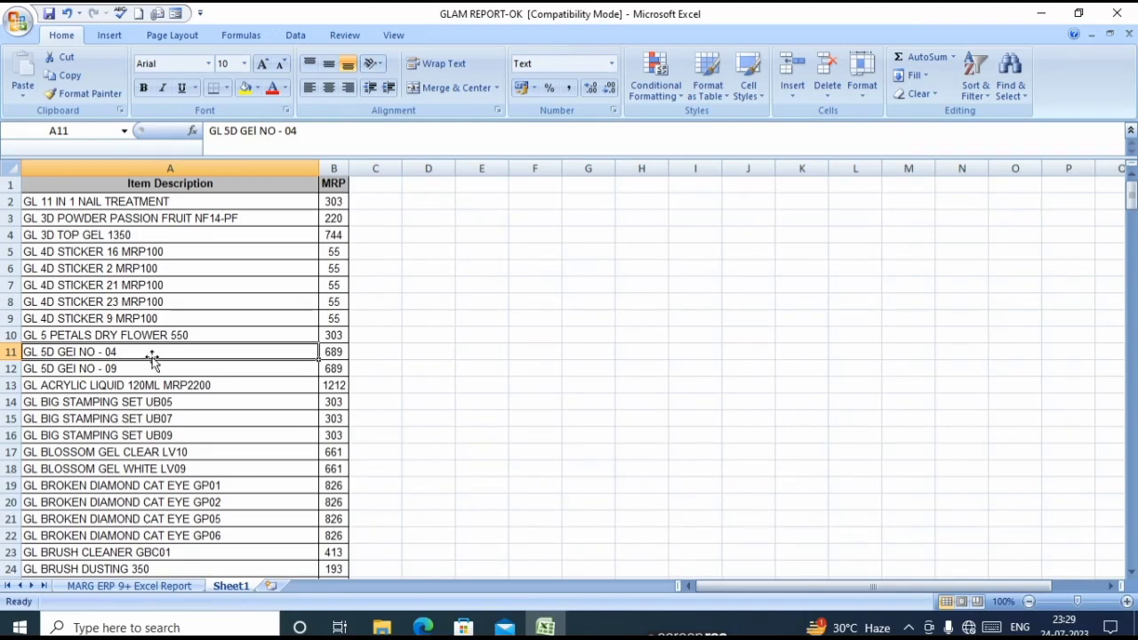
click(167, 278)
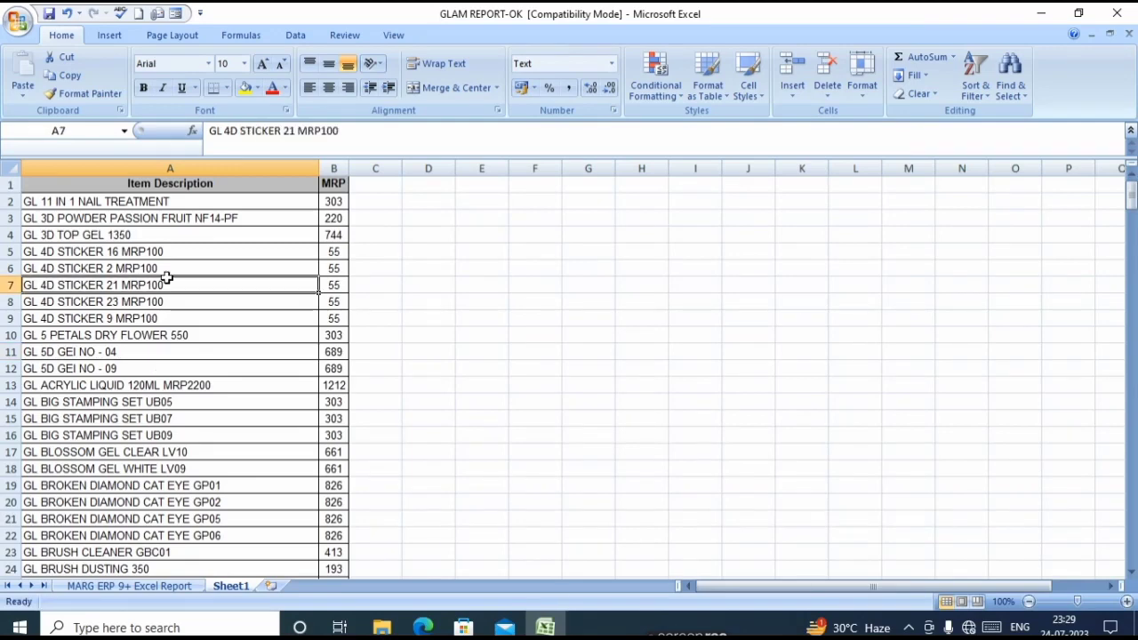
click(84, 302)
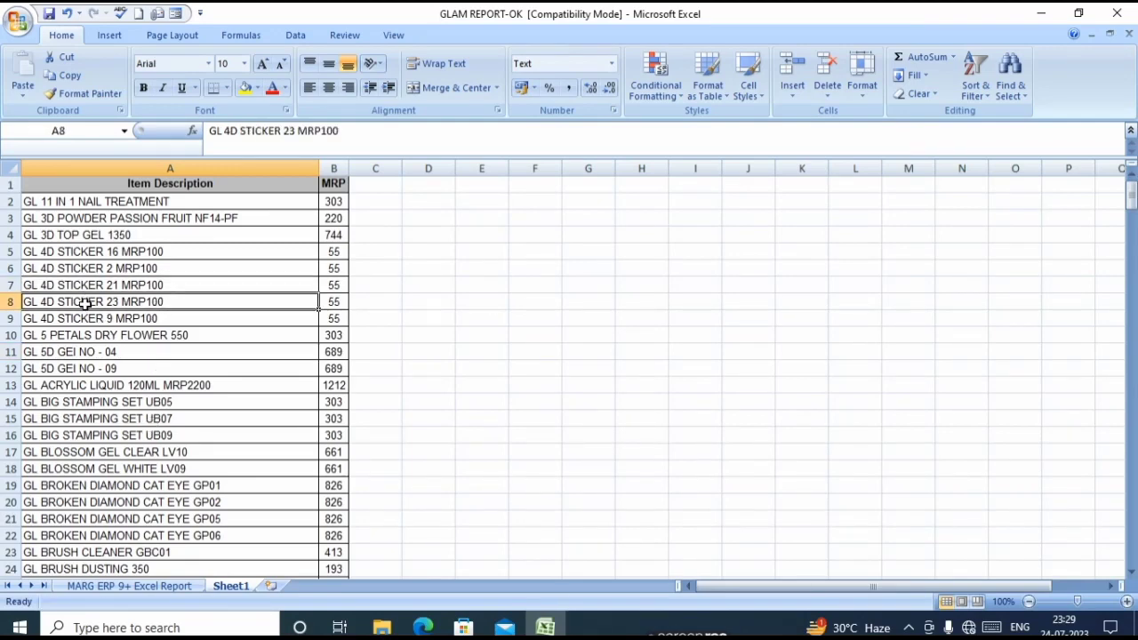
Check the Sheet1 MRP column as the price source for the report sheet's items and blank MRP cells.
click(157, 585)
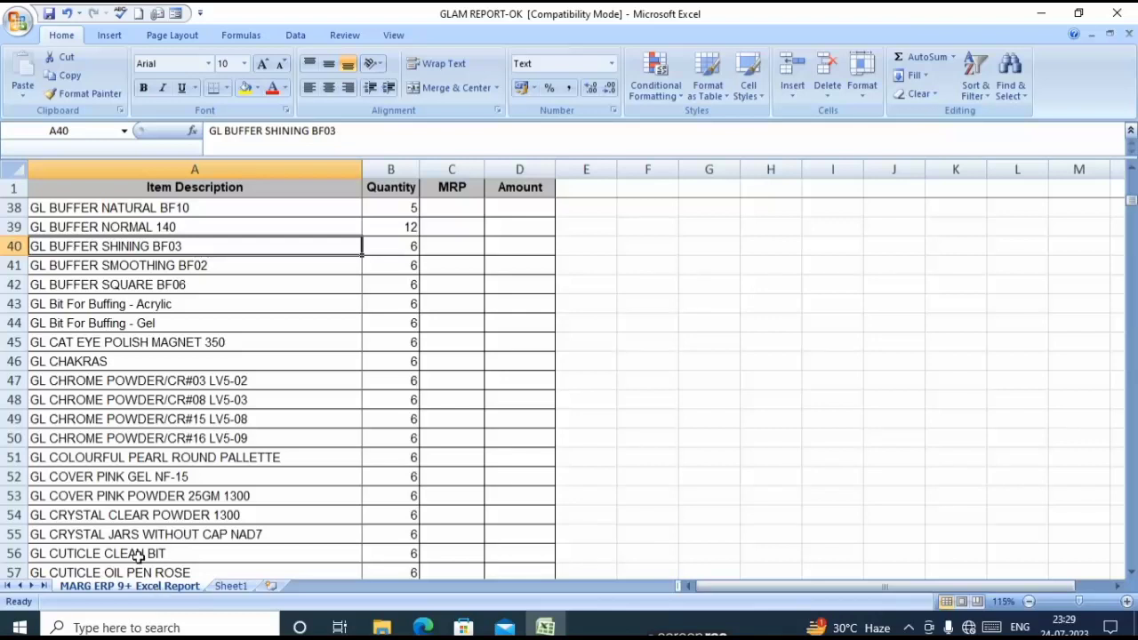
click(119, 380)
click(189, 342)
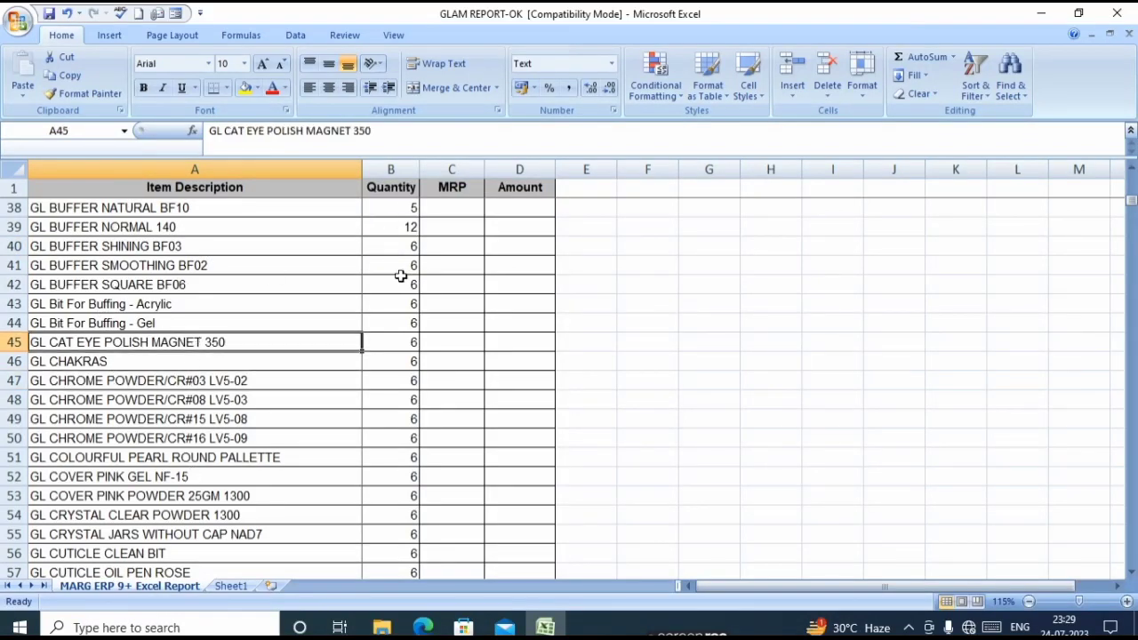
click(233, 587)
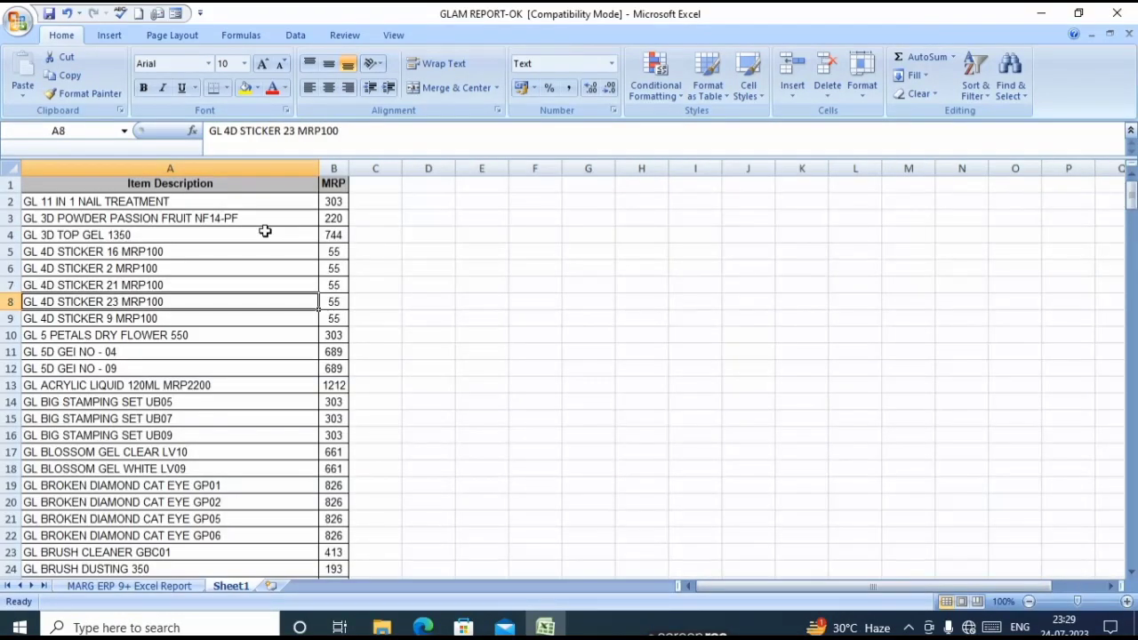
click(334, 195)
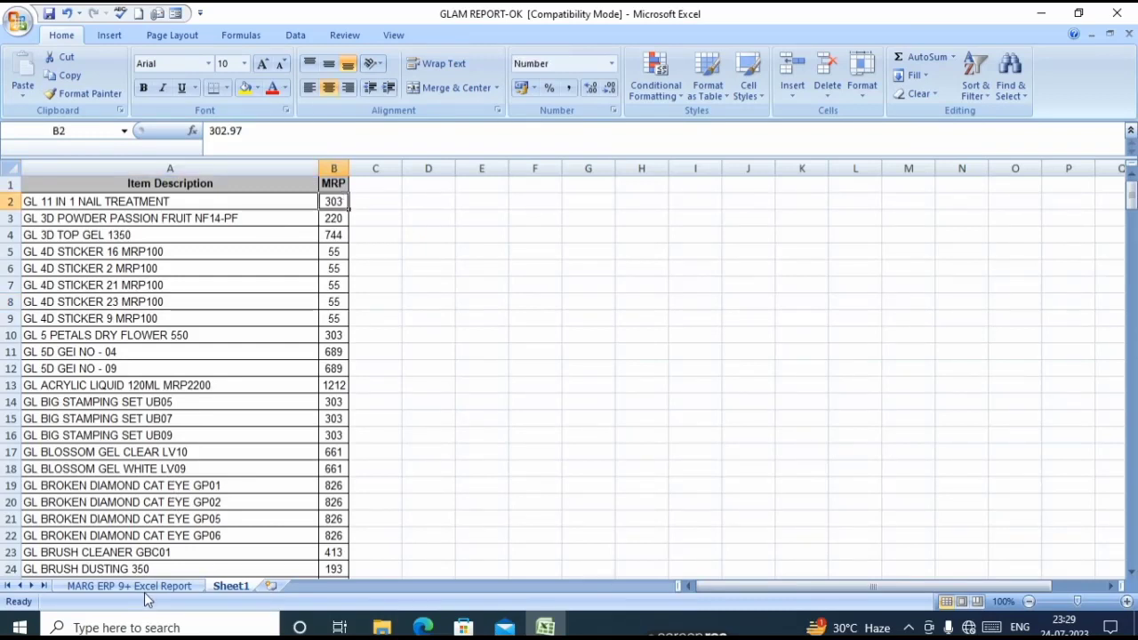
click(174, 594)
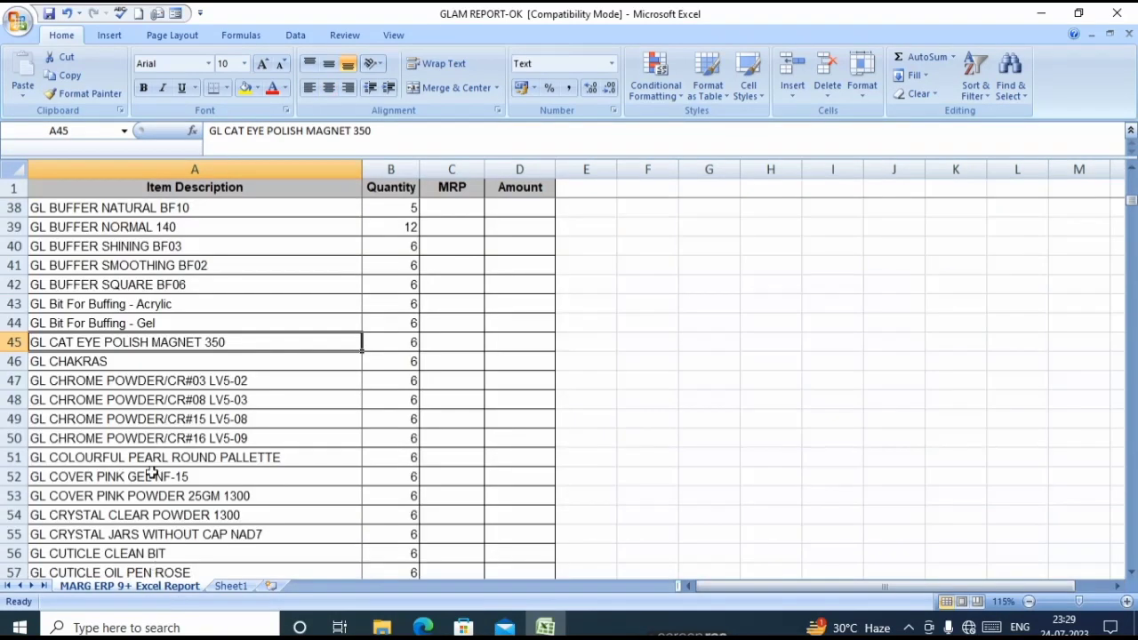
click(457, 230)
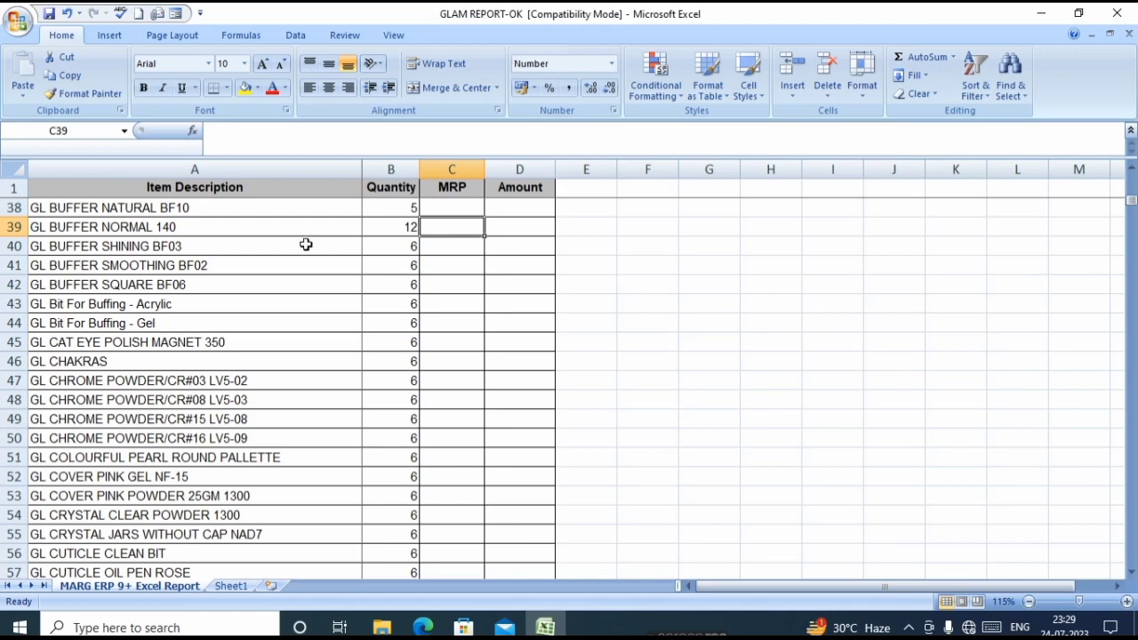
click(305, 245)
click(455, 208)
click(265, 252)
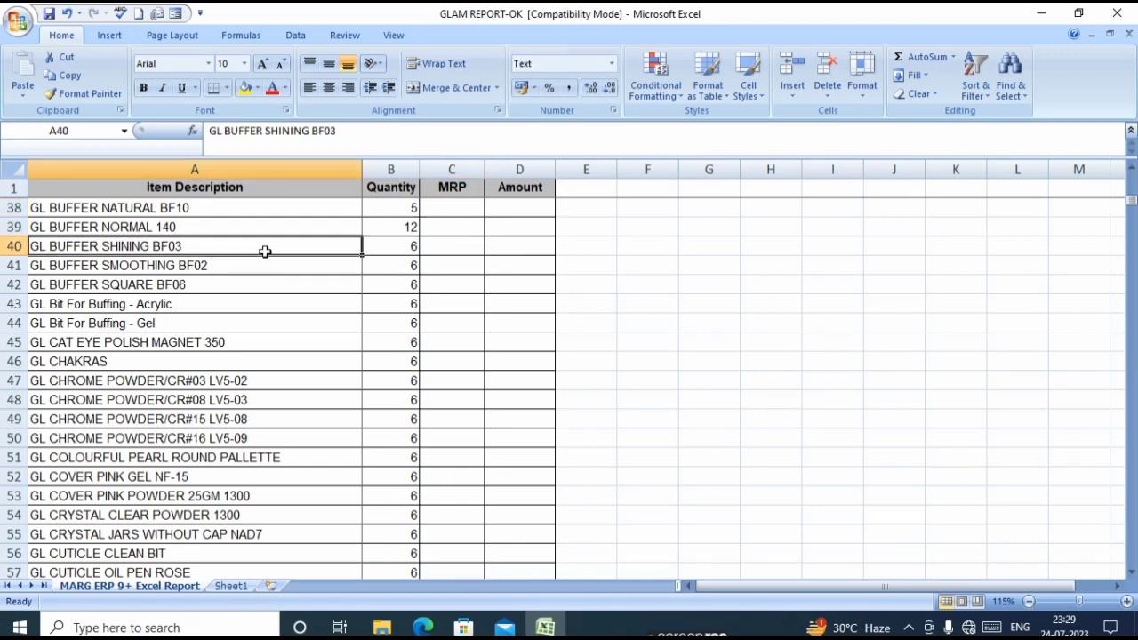
Review Sheet1's item descriptions and MRP prices down to the GL CHROME POWDER rows against the report sheet's items.
click(243, 300)
click(234, 213)
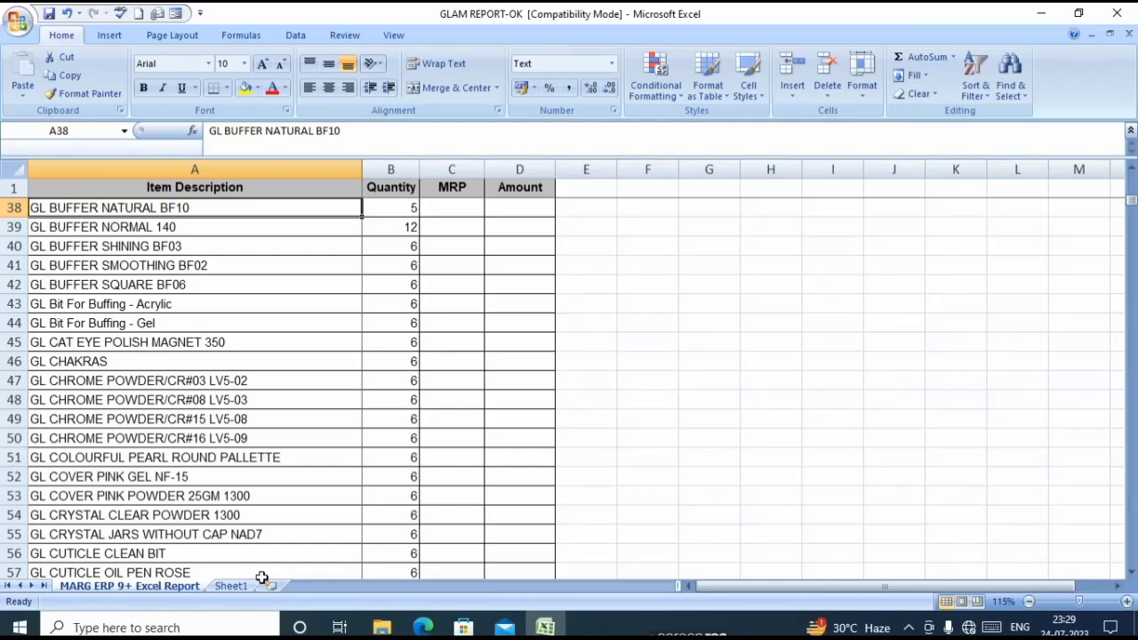
click(233, 586)
click(129, 286)
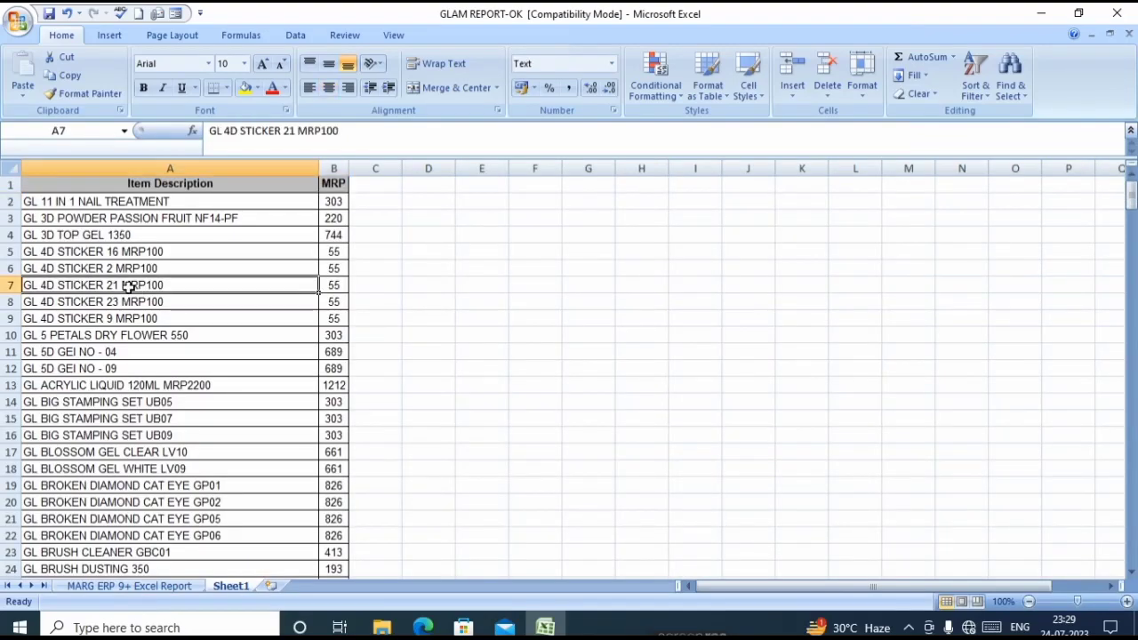
key(Down)
key(Down)
key(Down)
key(Down)
key(Down)
key(Down)
key(Down)
key(Down)
key(Down)
key(Down)
key(Down)
key(Down)
key(Down)
key(Down)
key(Down)
key(Down)
key(Down)
key(Down)
key(Down)
key(Down)
key(Down)
key(Down)
key(Down)
key(Down)
key(Down)
key(Down)
key(Down)
key(Down)
key(Down)
key(Down)
key(Down)
key(Down)
key(Down)
key(Down)
key(Down)
key(Down)
key(Down)
key(Down)
key(Down)
key(Down)
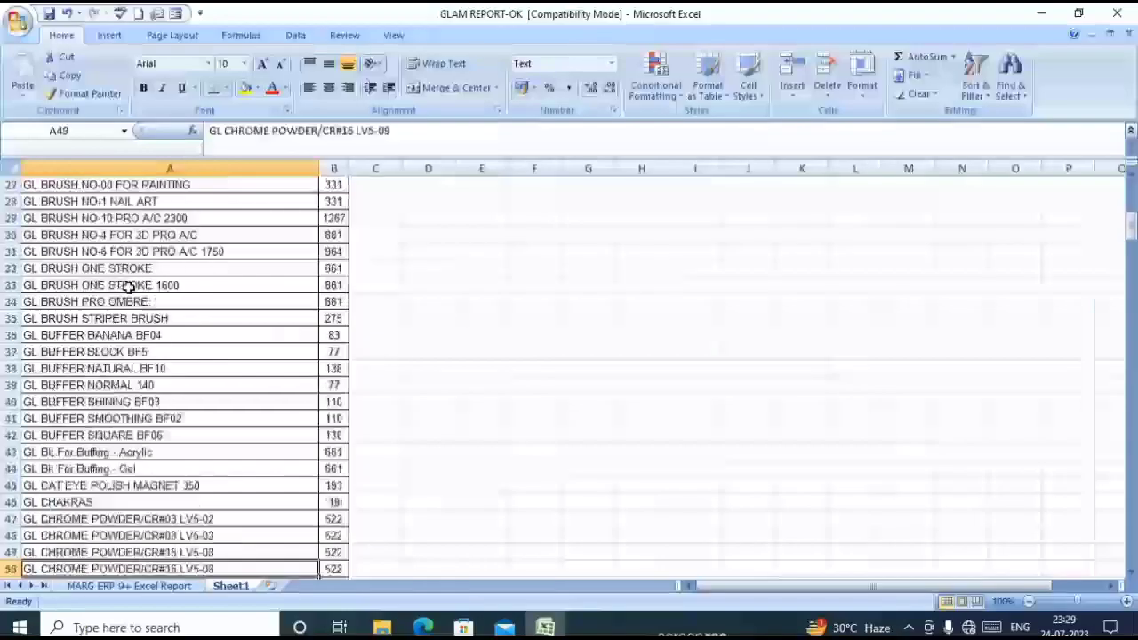
click(342, 286)
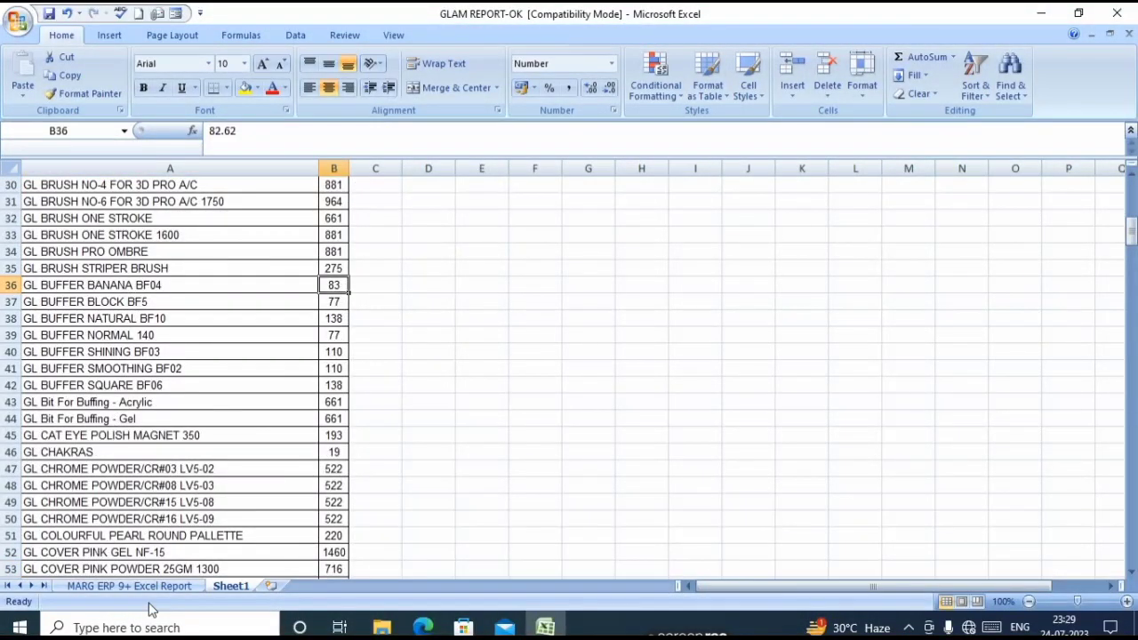
Examine the first item descriptions and their MRP cells on the MARG ERP 9+ Excel Report sheet.
click(143, 585)
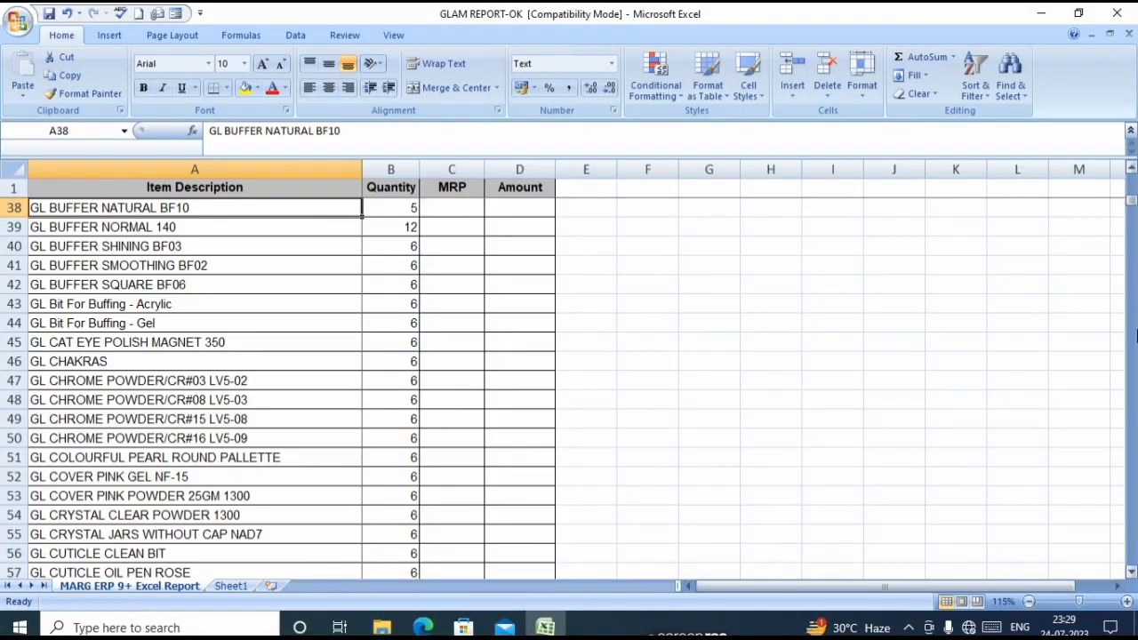
drag(1132, 202, 1131, 175)
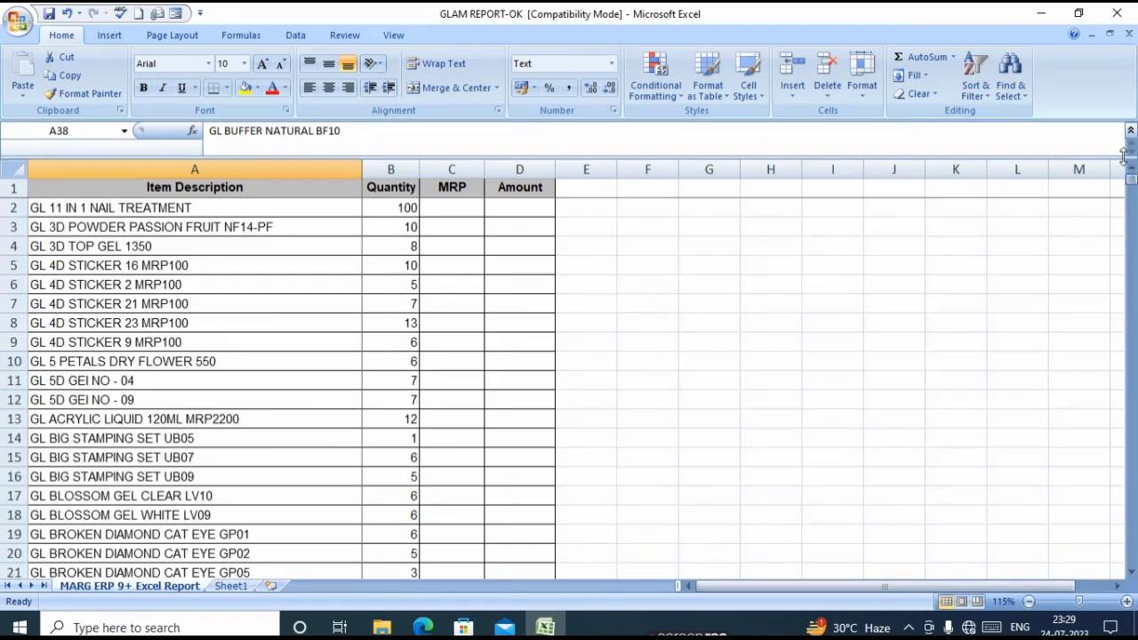
click(204, 226)
click(191, 332)
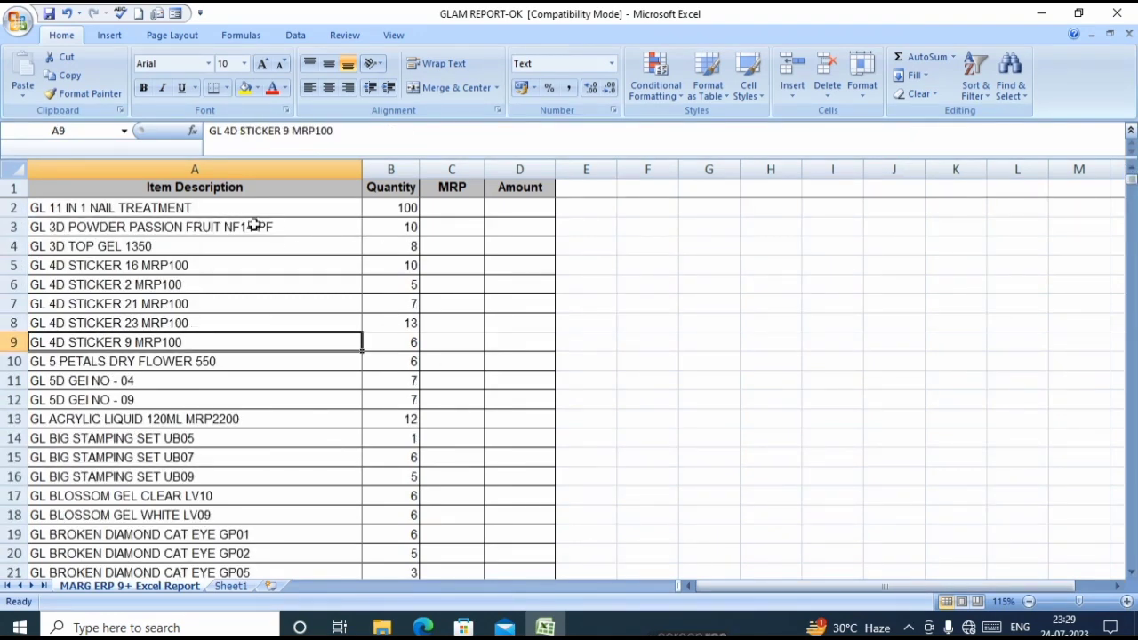
click(276, 260)
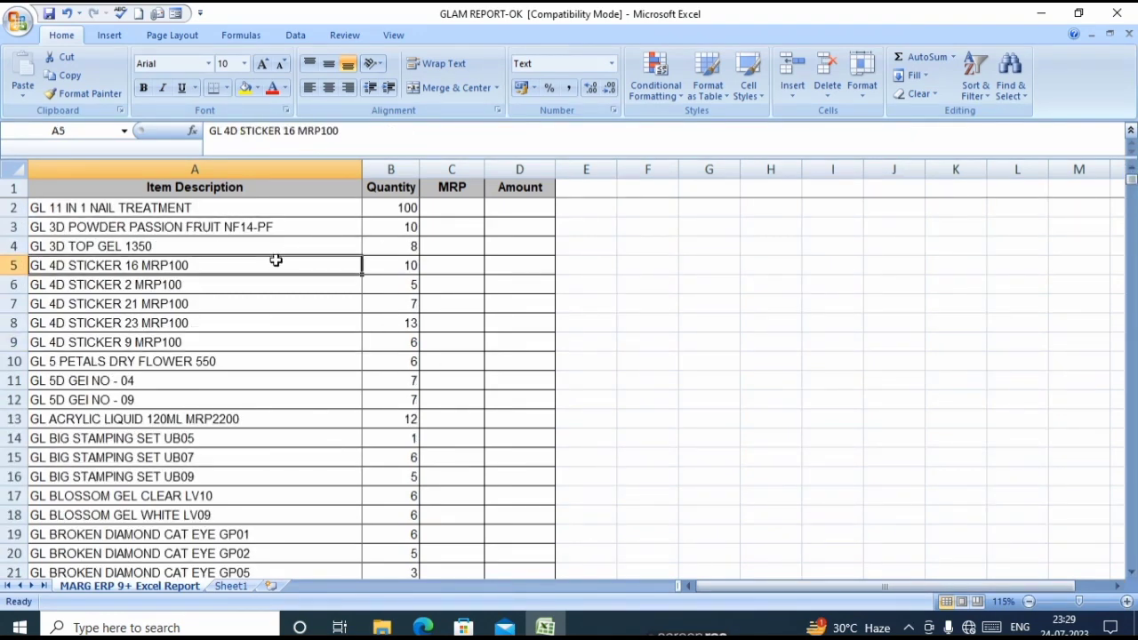
click(468, 208)
click(460, 258)
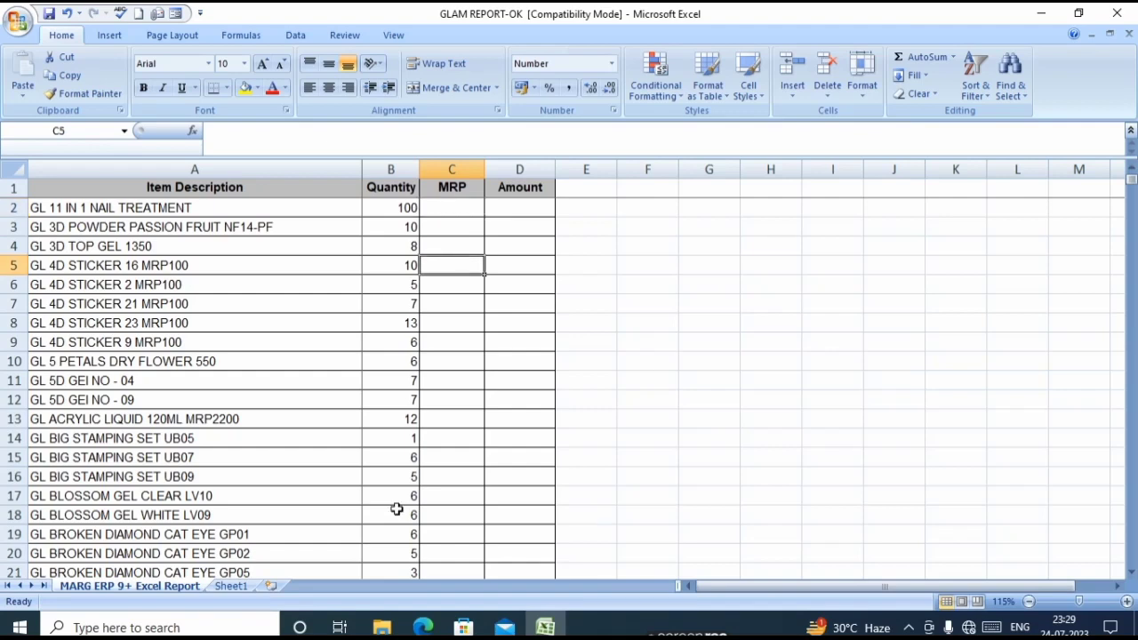
Check the Sheet1 MRP prices against the report sheet's MRP column, starting at cell C2.
click(247, 587)
click(287, 299)
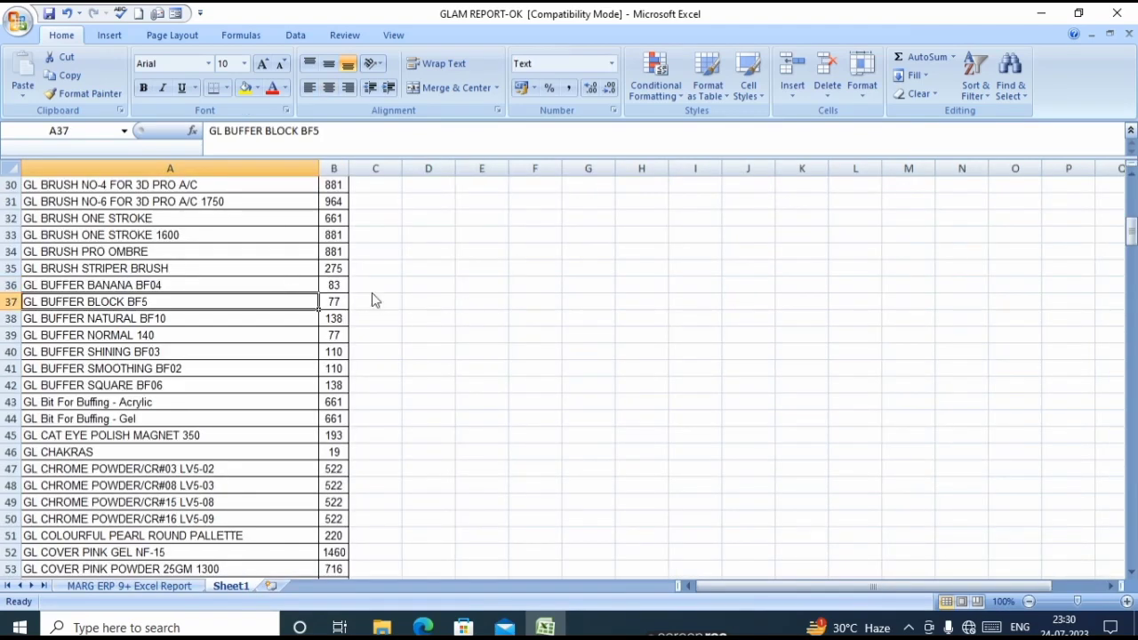
click(800, 335)
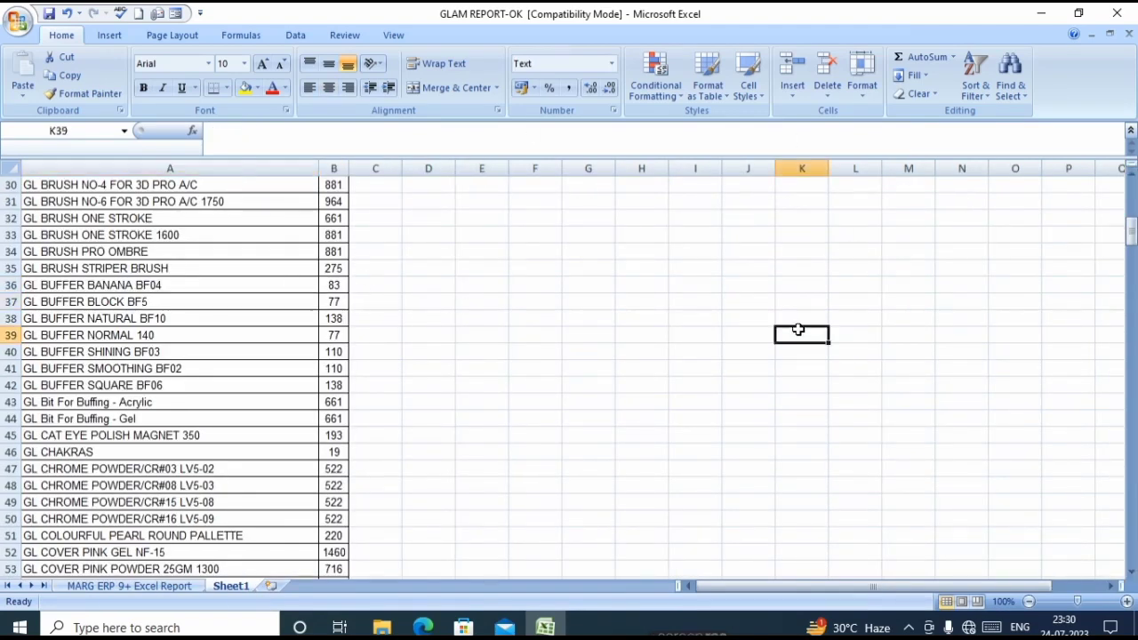
click(135, 586)
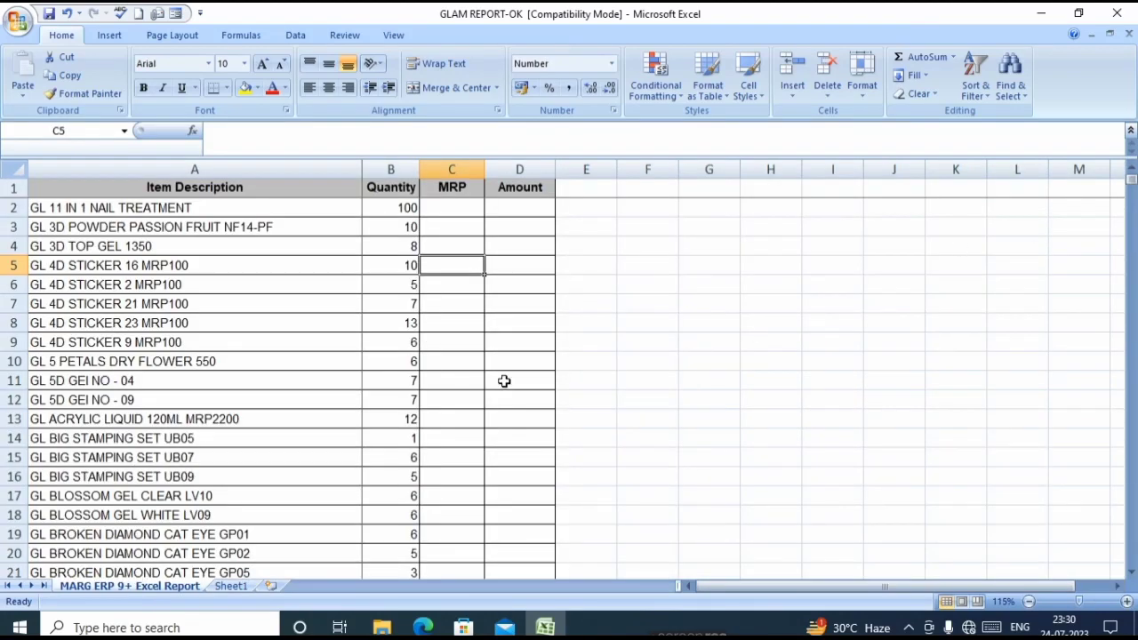
click(229, 586)
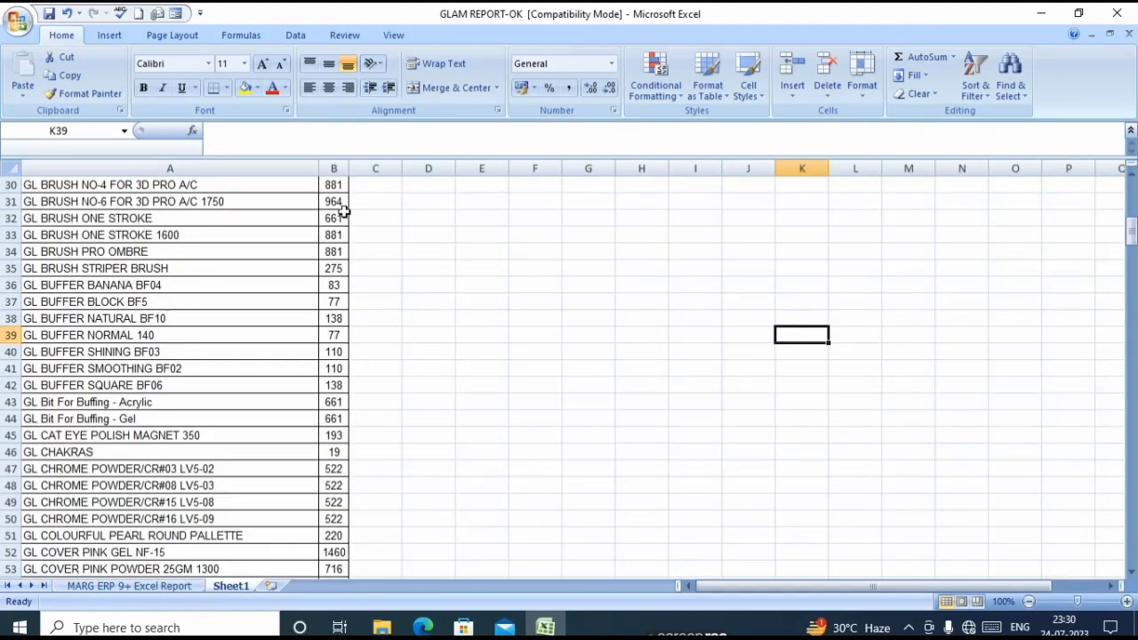
click(336, 218)
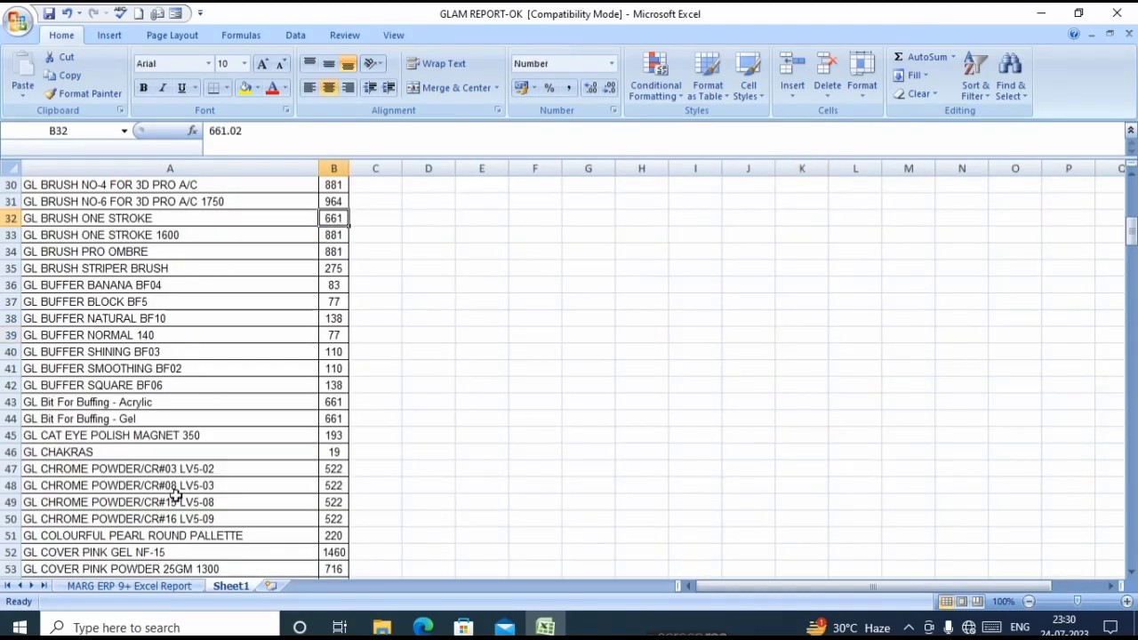
click(164, 587)
click(391, 401)
click(467, 209)
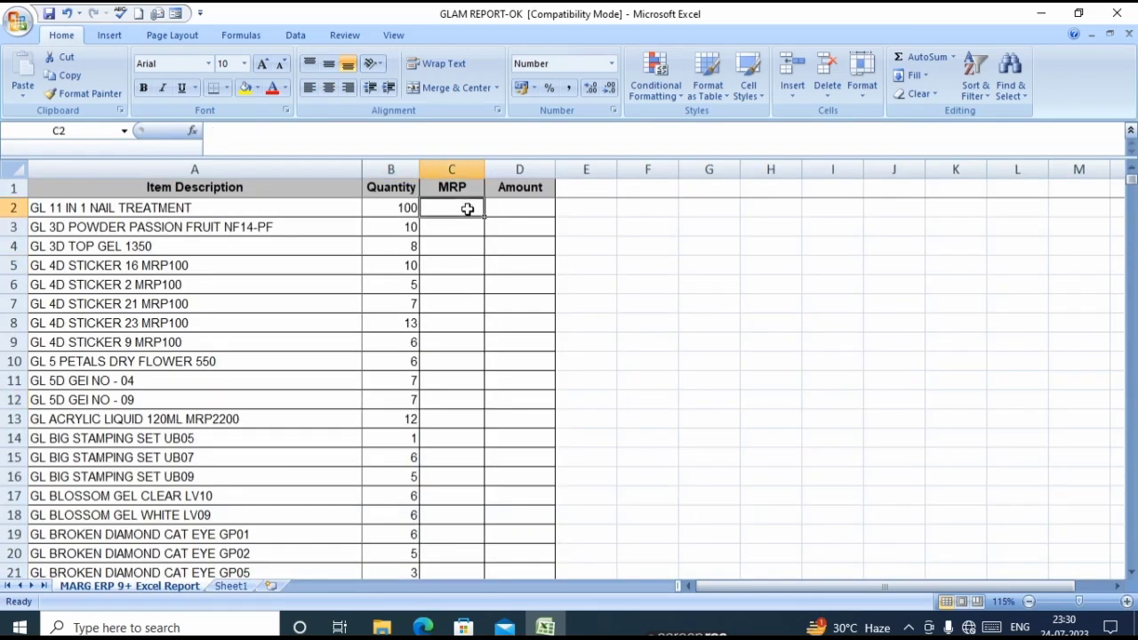
Compare the report sheet's GL 3D items with the brush and buffer item descriptions on Sheet1.
click(301, 232)
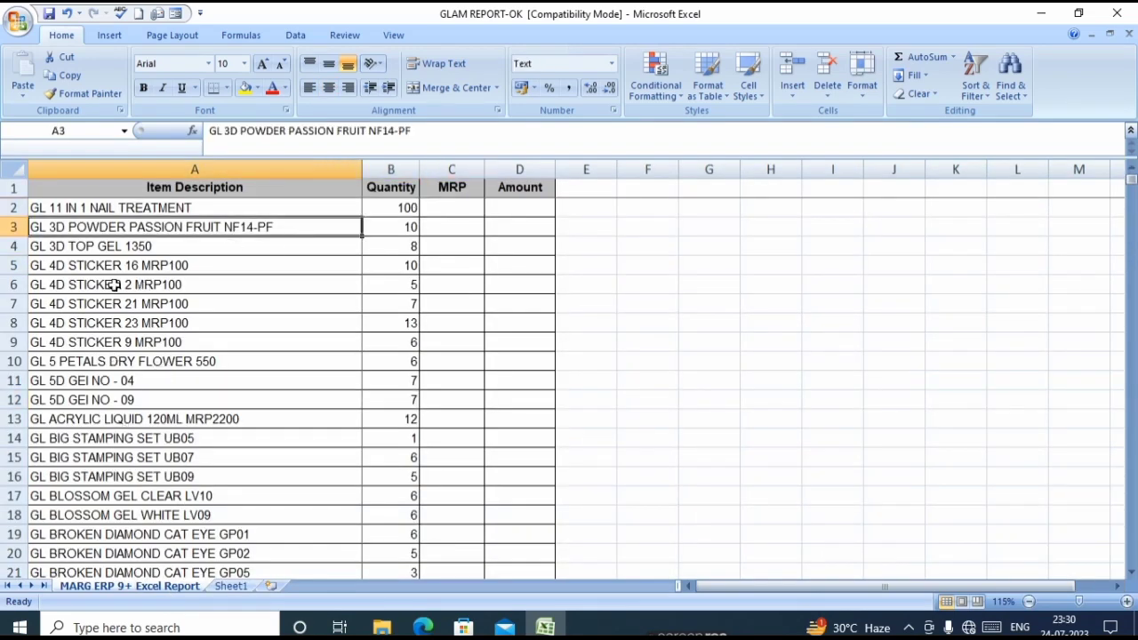
click(118, 248)
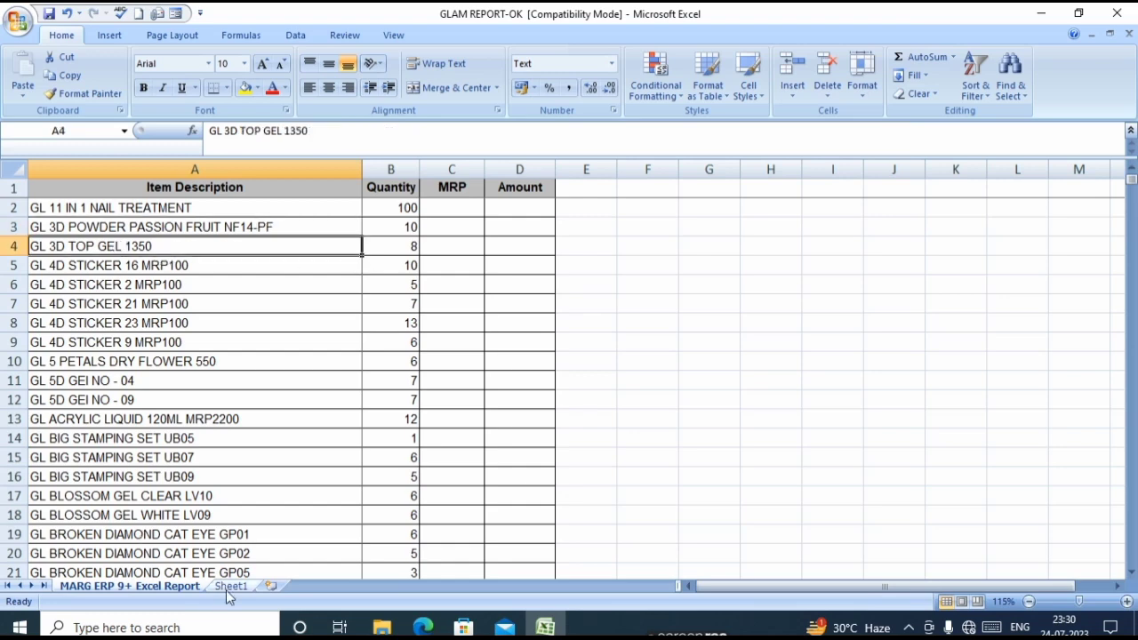
click(231, 585)
click(137, 273)
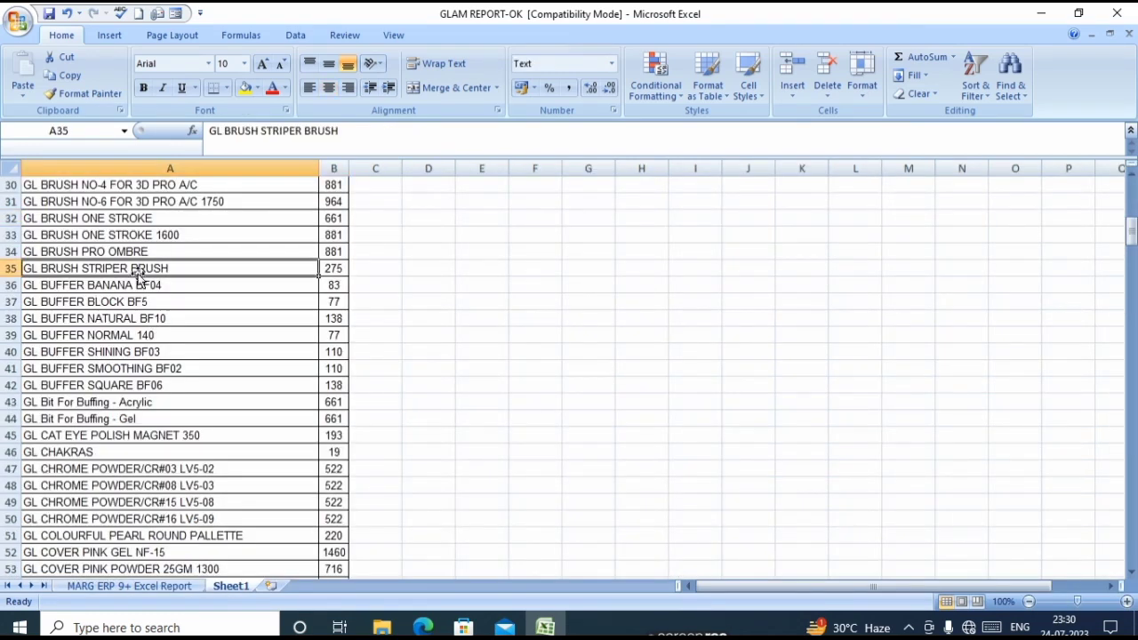
click(299, 332)
click(138, 417)
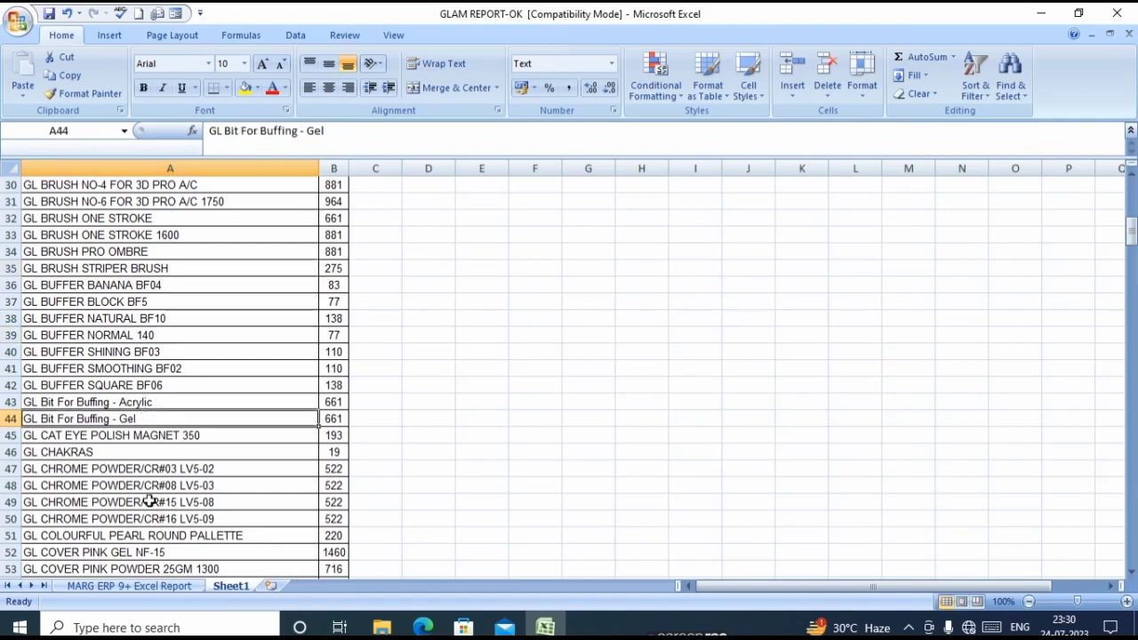
click(130, 586)
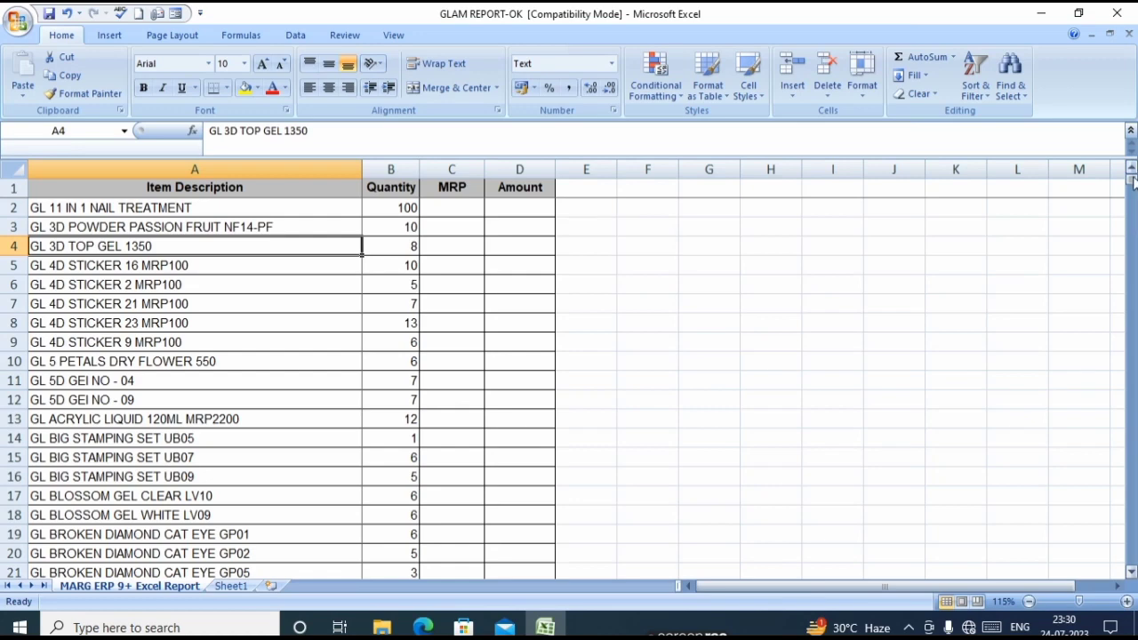
Review the report sheet's Quantity, MRP and Amount columns and glance at the source list on Sheet1.
mouse_move(1132, 181)
mouse_down()
mouse_move(1132, 191)
mouse_move(1133, 176)
mouse_up()
click(274, 267)
click(406, 210)
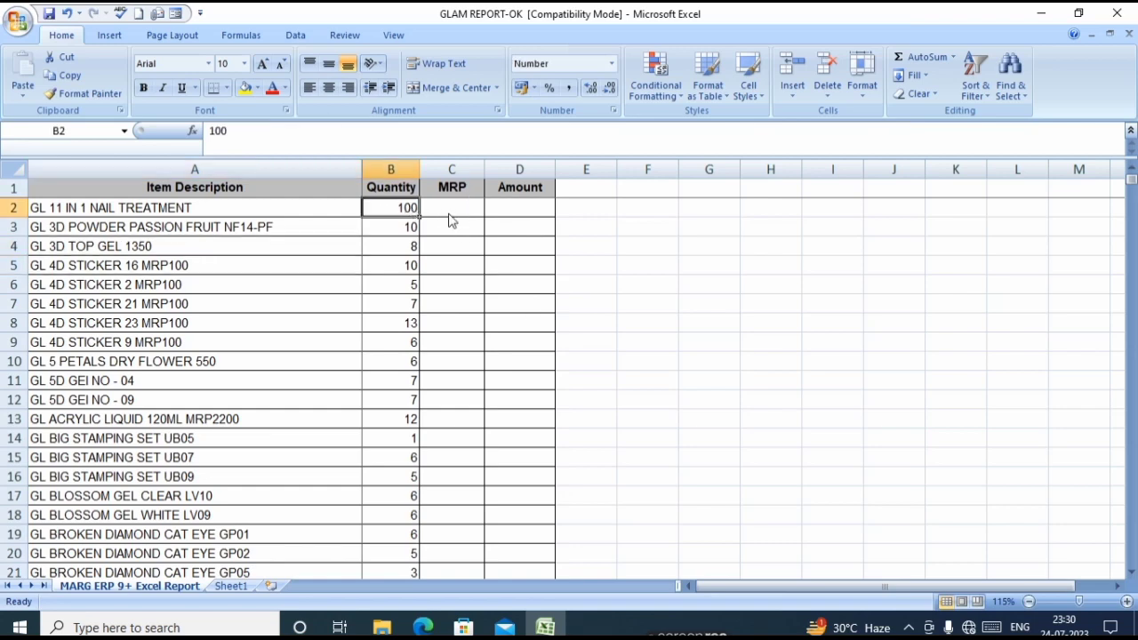
click(448, 214)
click(543, 190)
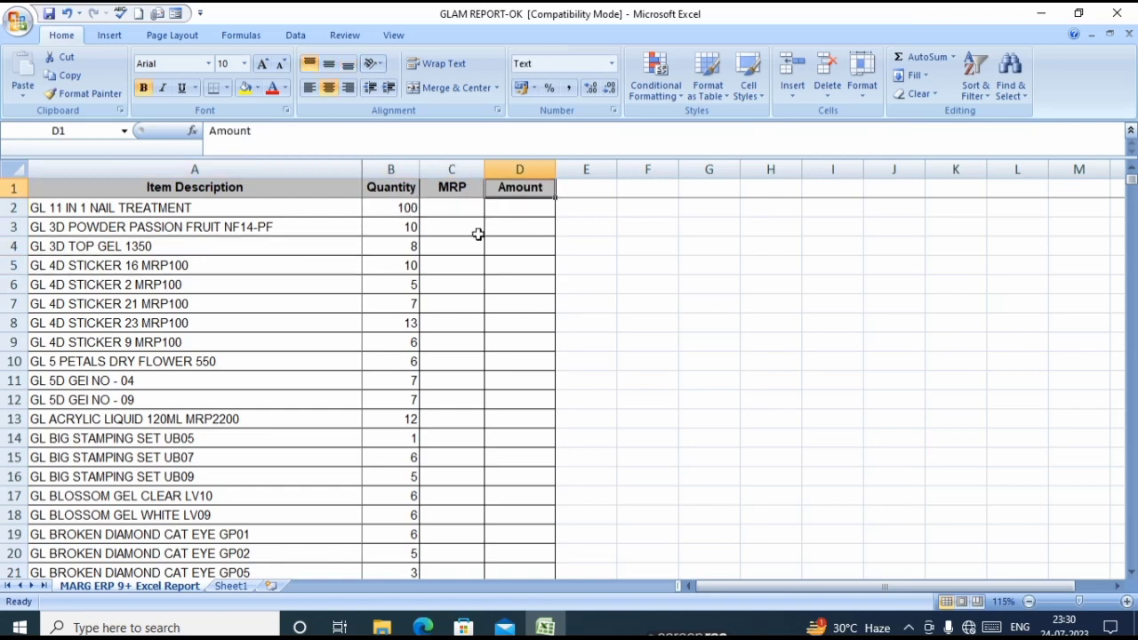
click(451, 211)
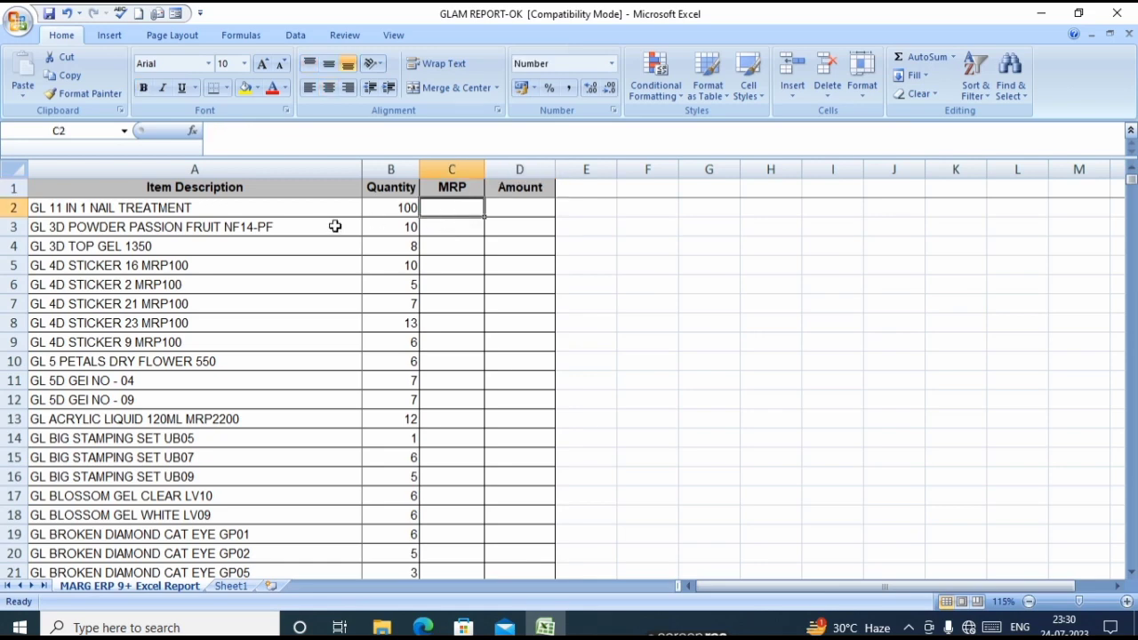
click(231, 586)
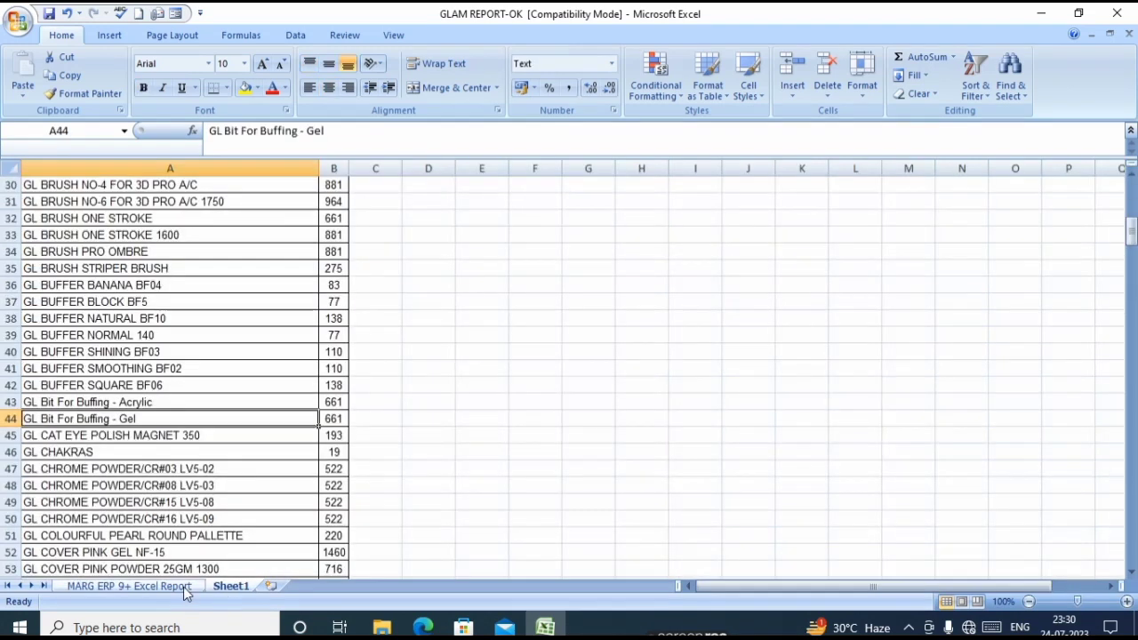
click(183, 586)
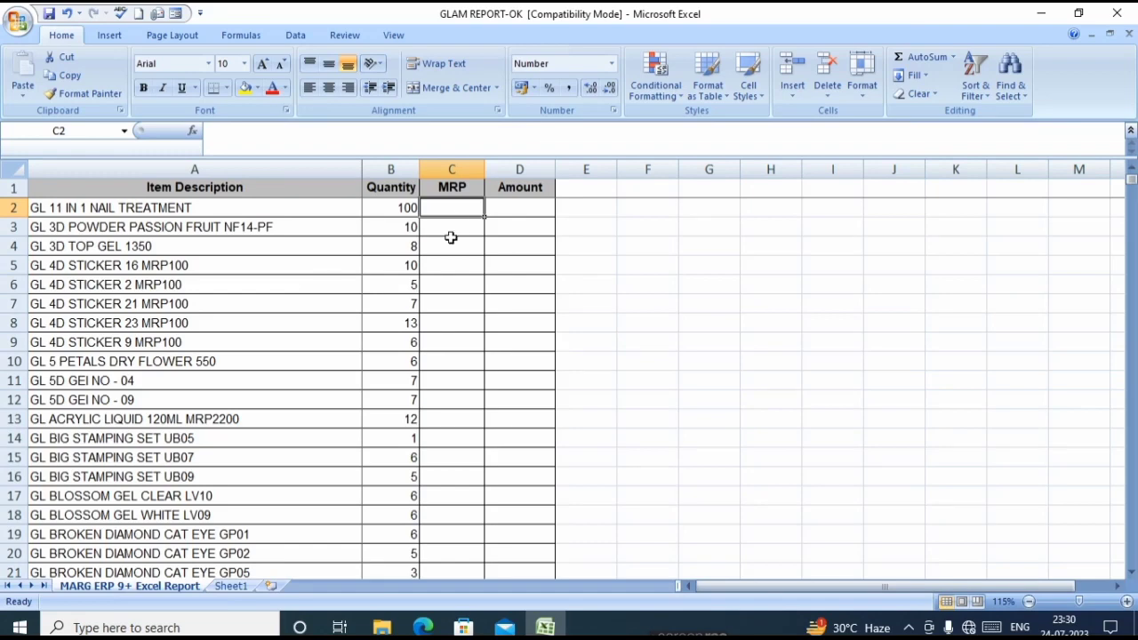
Begin a VLOOKUP formula in cell C2 of the report sheet with the Item Description column A:A as the lookup value.
click(450, 239)
click(461, 207)
text(=)
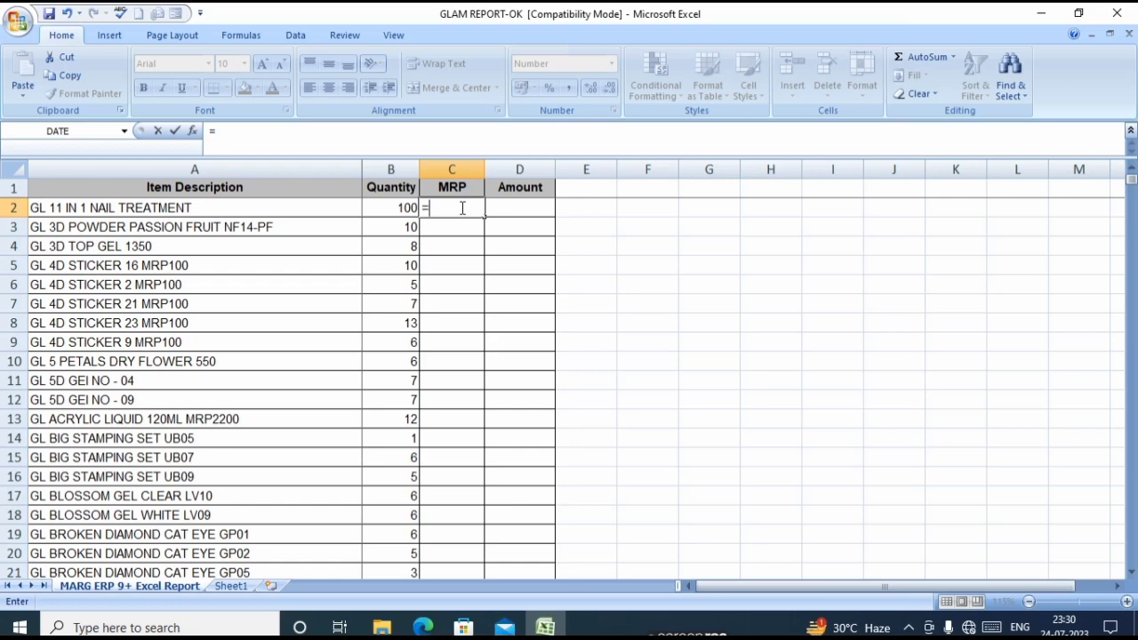
text(V;)
key(BackSpace)
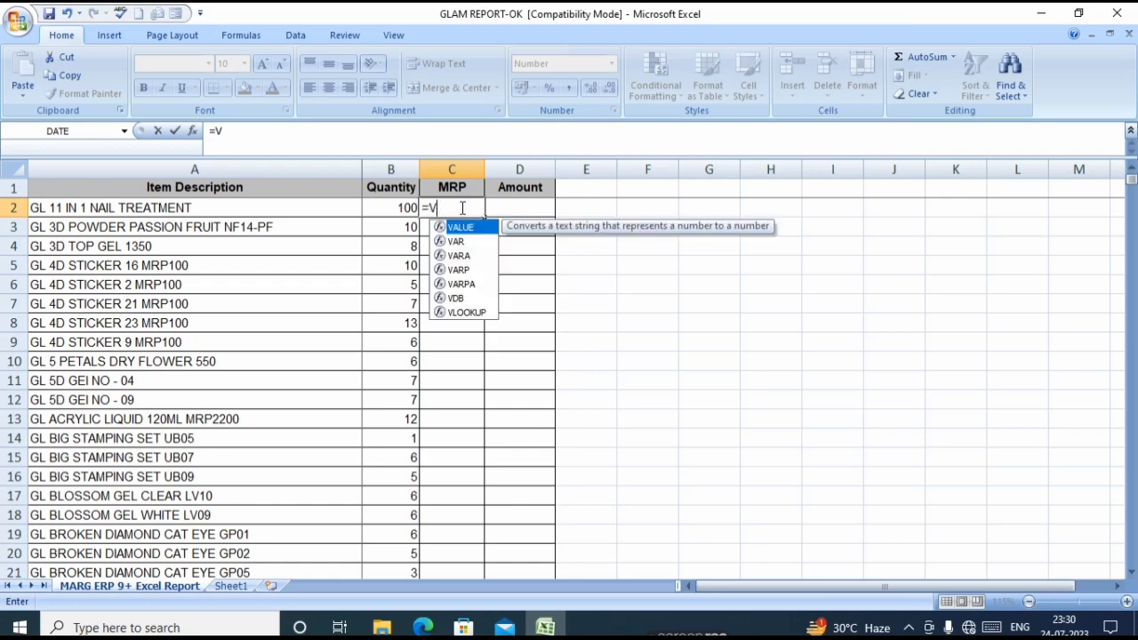
text(LOOK)
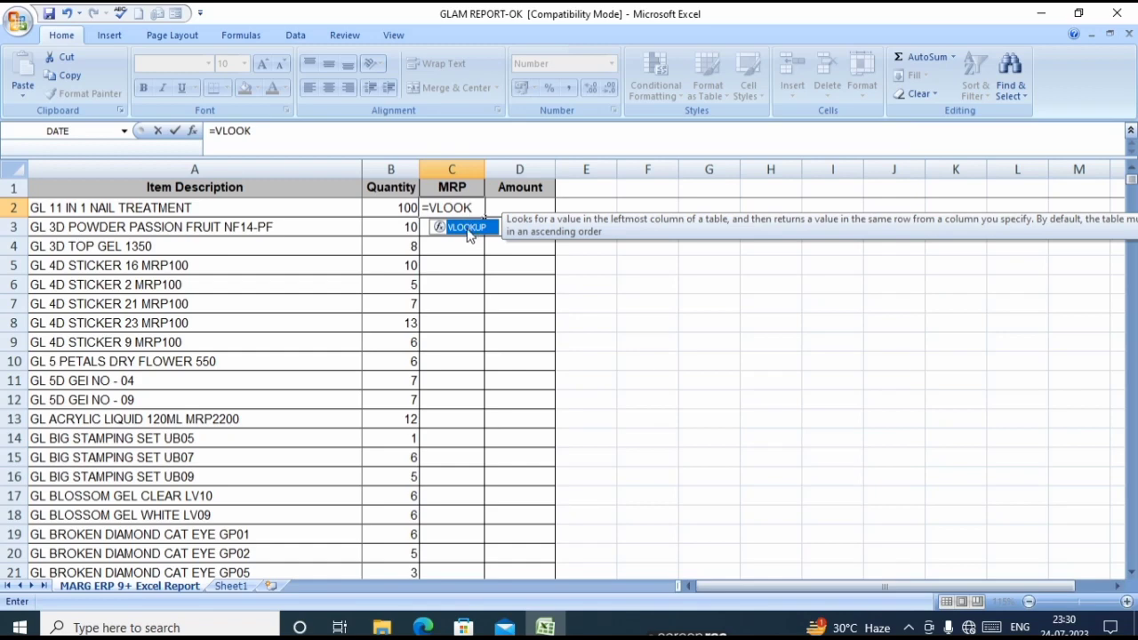
double_click(469, 230)
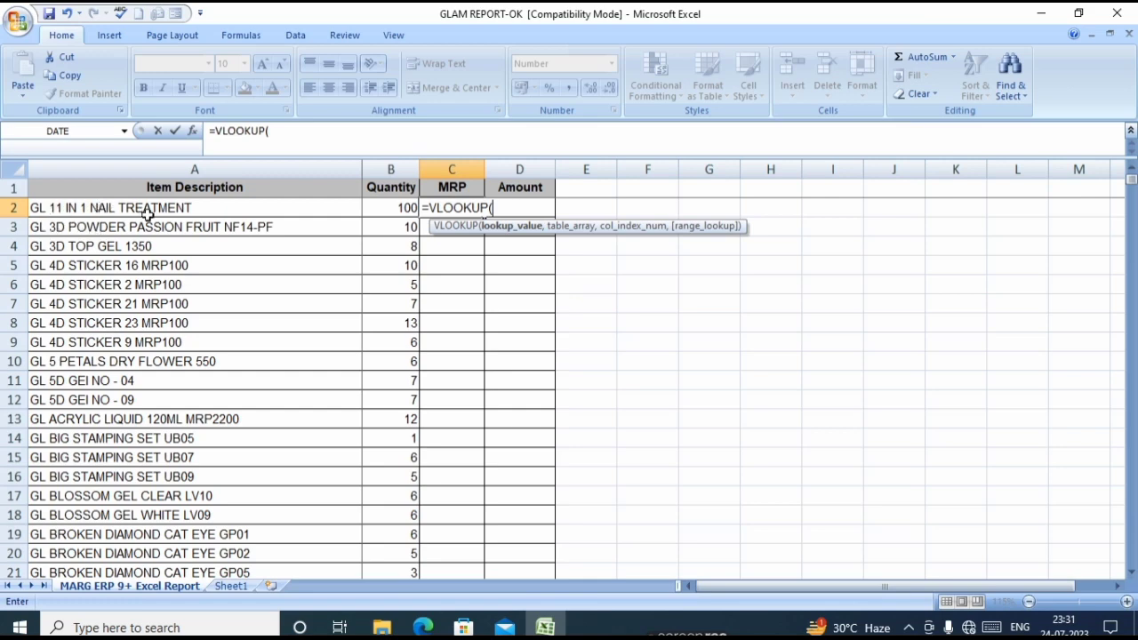
click(227, 168)
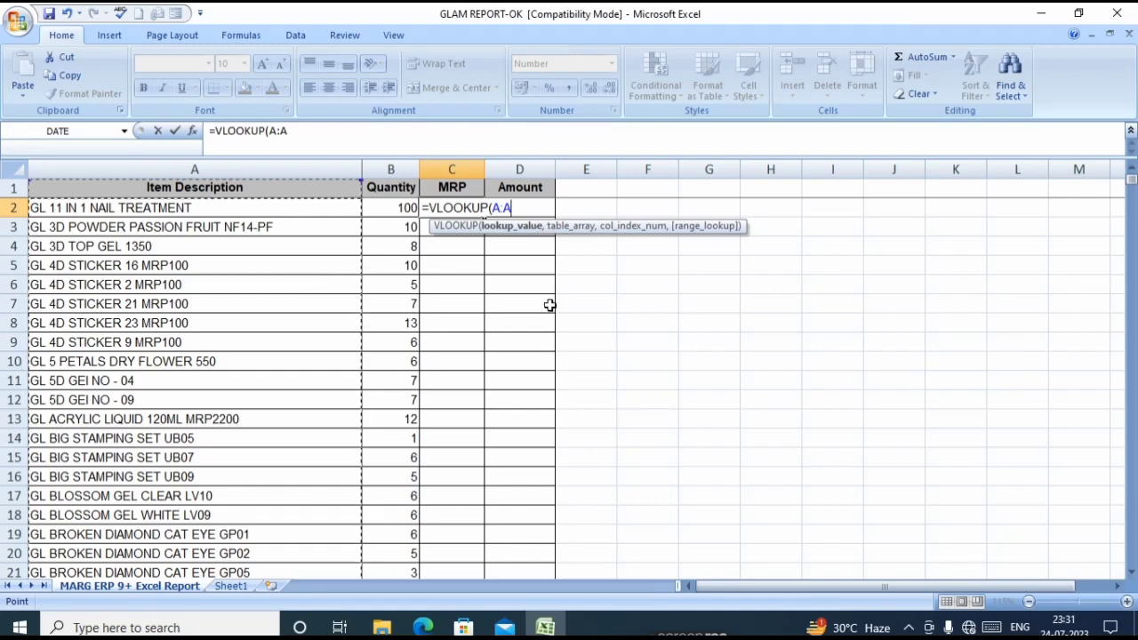
text(,)
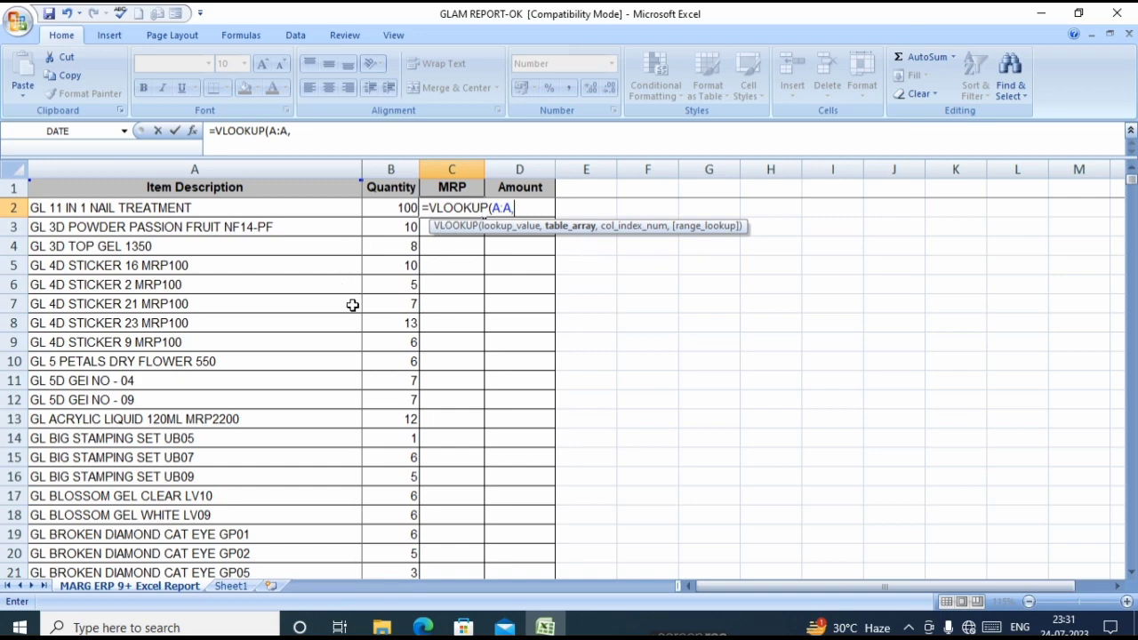
Set the VLOOKUP table array to Sheet1's Item Description and MRP columns, Sheet1!A:B.
click(230, 587)
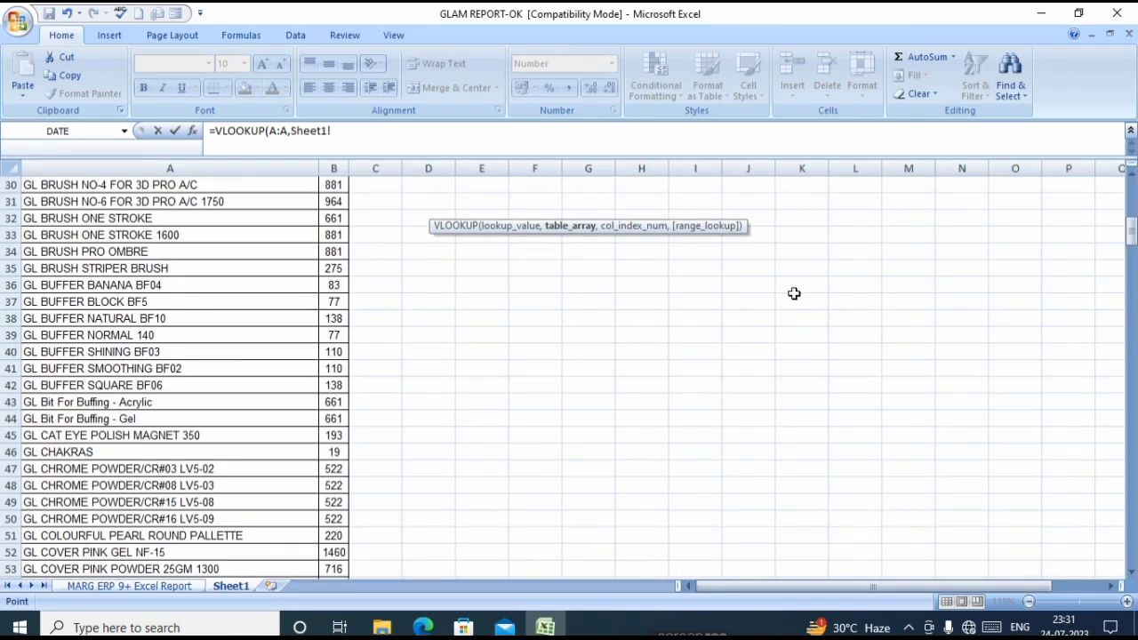
drag(1130, 238, 1130, 196)
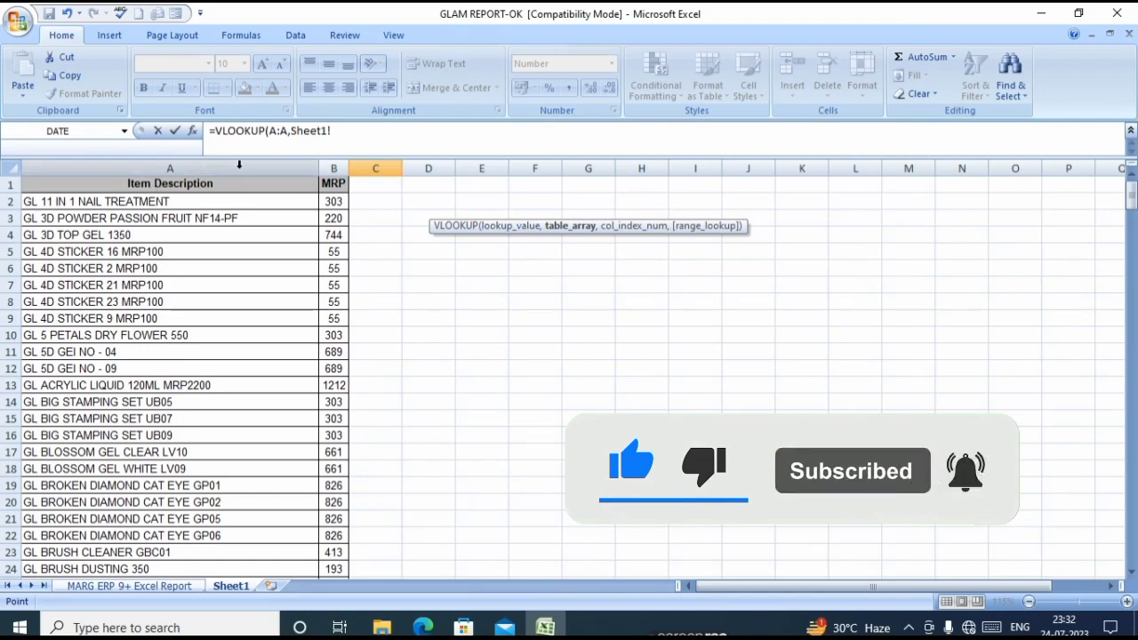
click(129, 168)
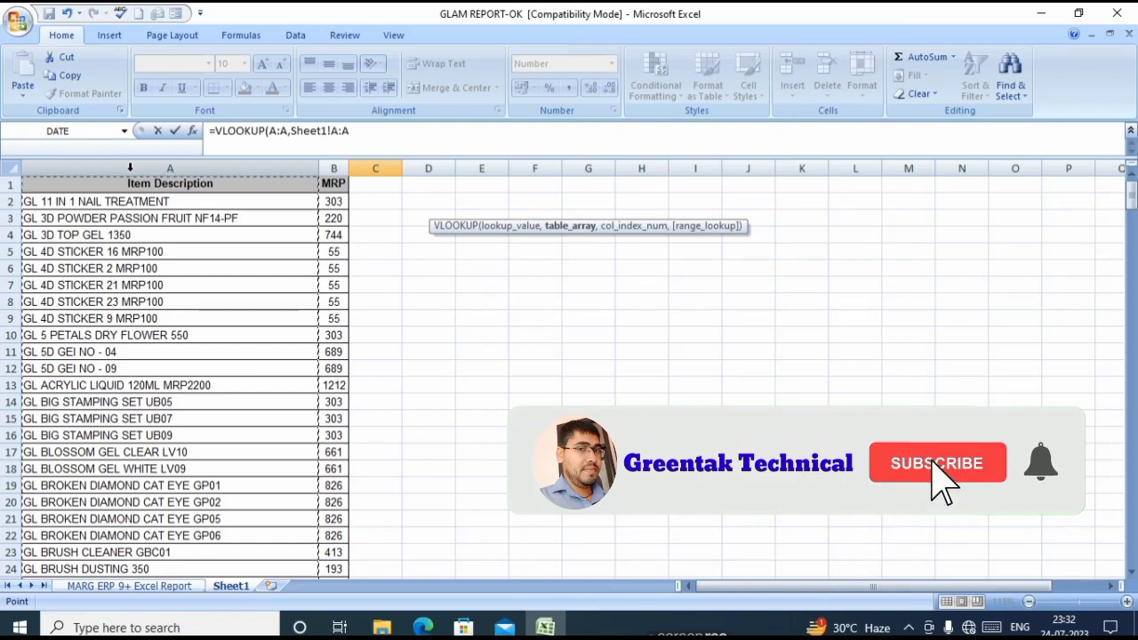
drag(130, 168, 333, 169)
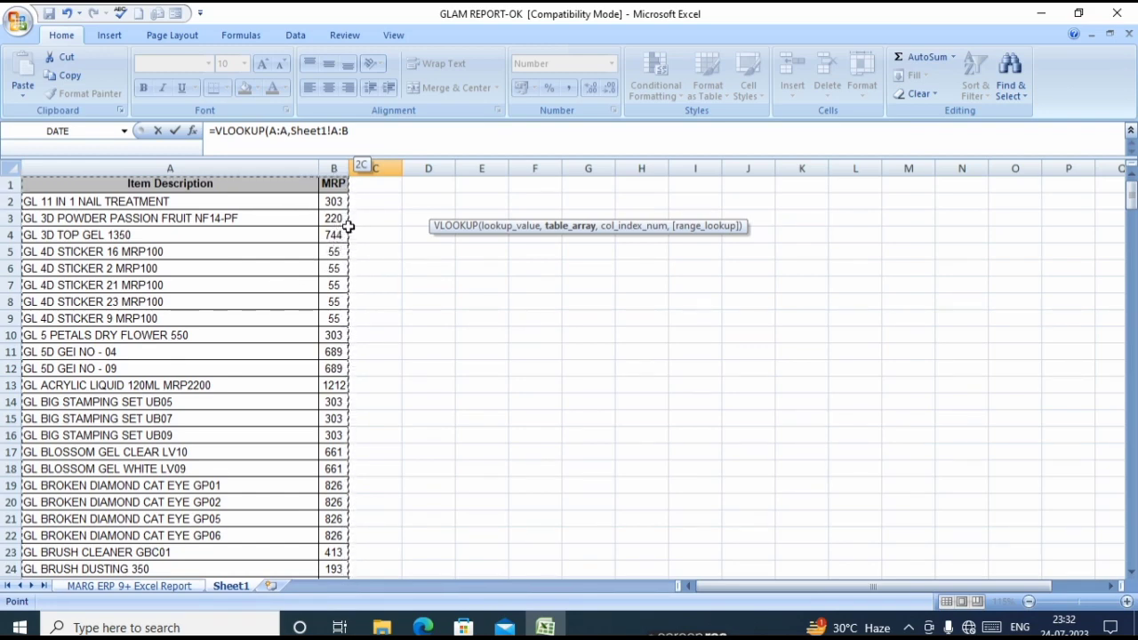
Complete the VLOOKUP formula in C2 with column index 2 and range lookup 0.
text(,2)
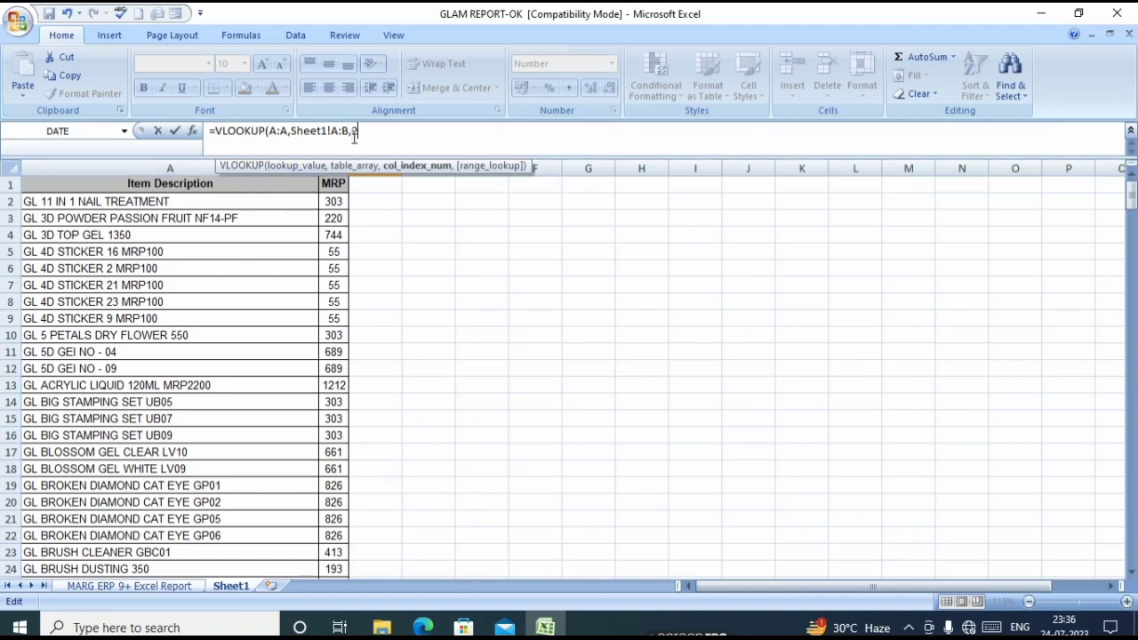
text(,0)
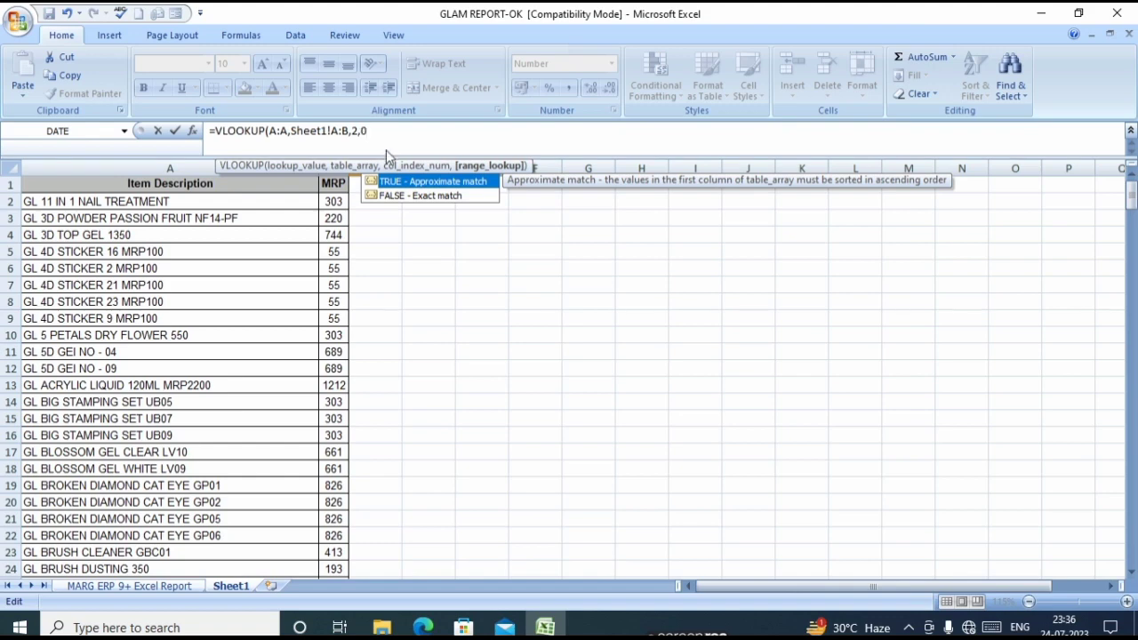
text())
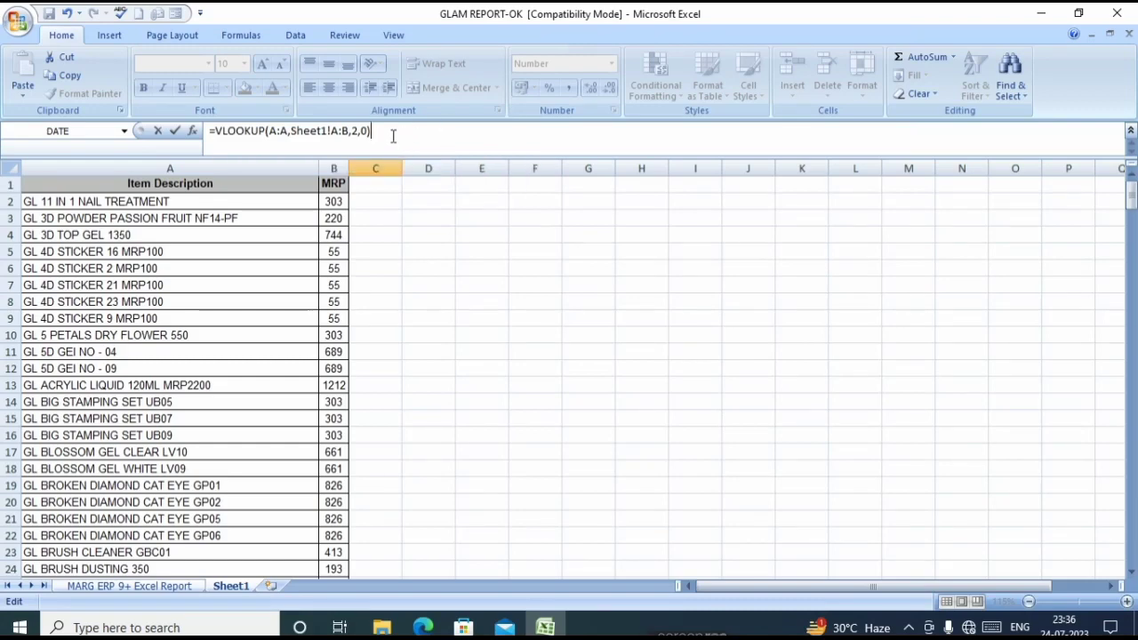
key(Return)
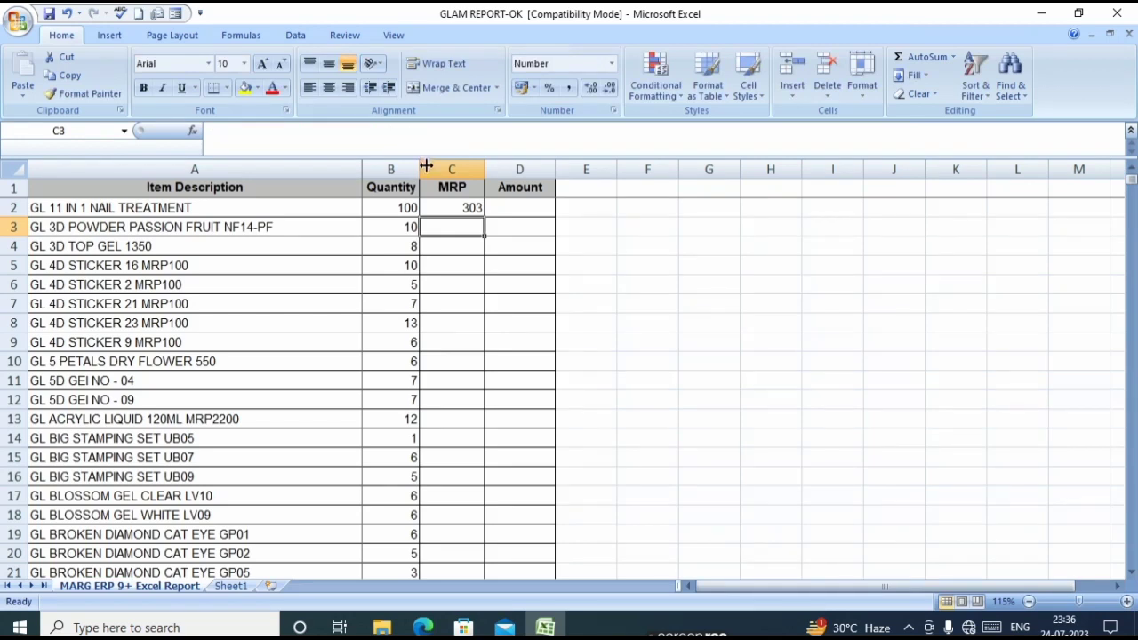
Check C2's MRP against the first item on Sheet1 and fill the VLOOKUP formula down the report sheet's MRP column.
click(462, 207)
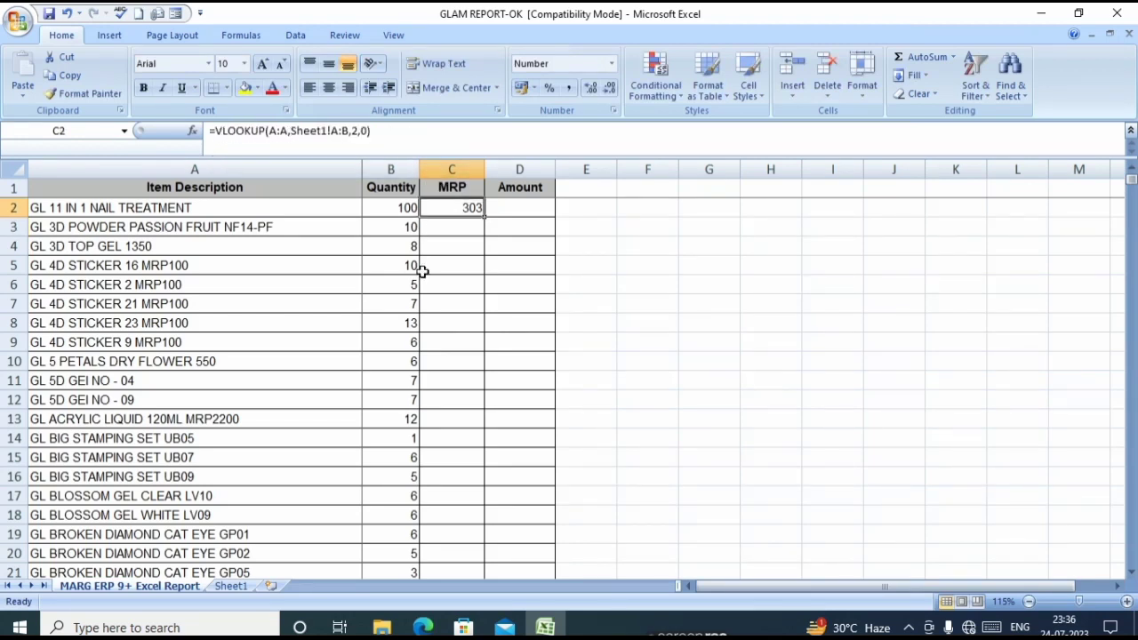
click(230, 585)
click(338, 202)
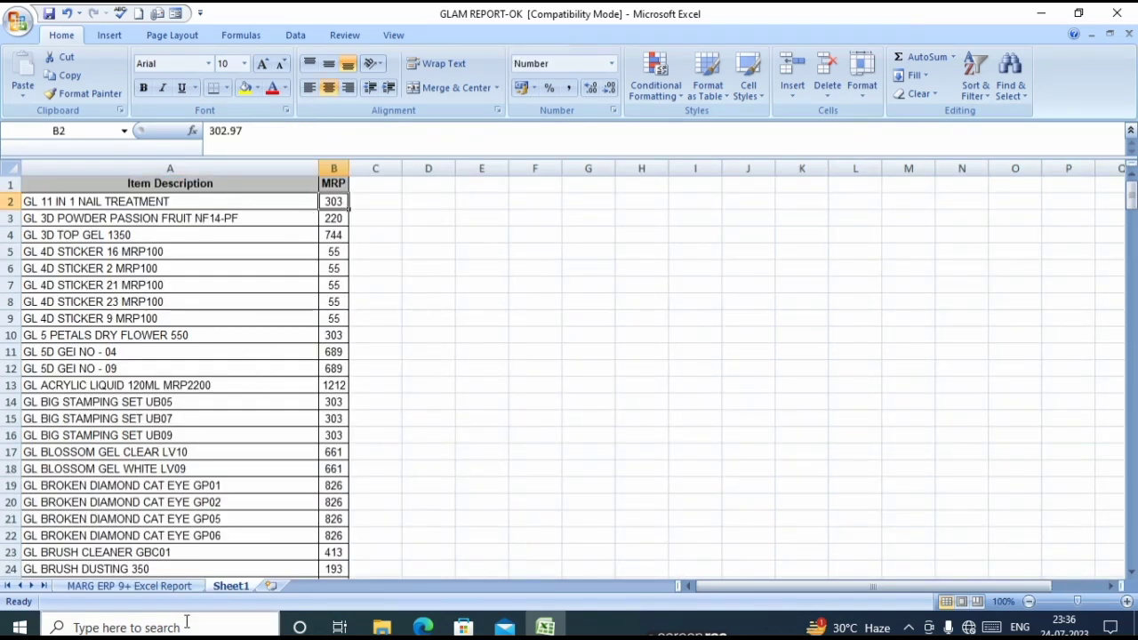
click(167, 586)
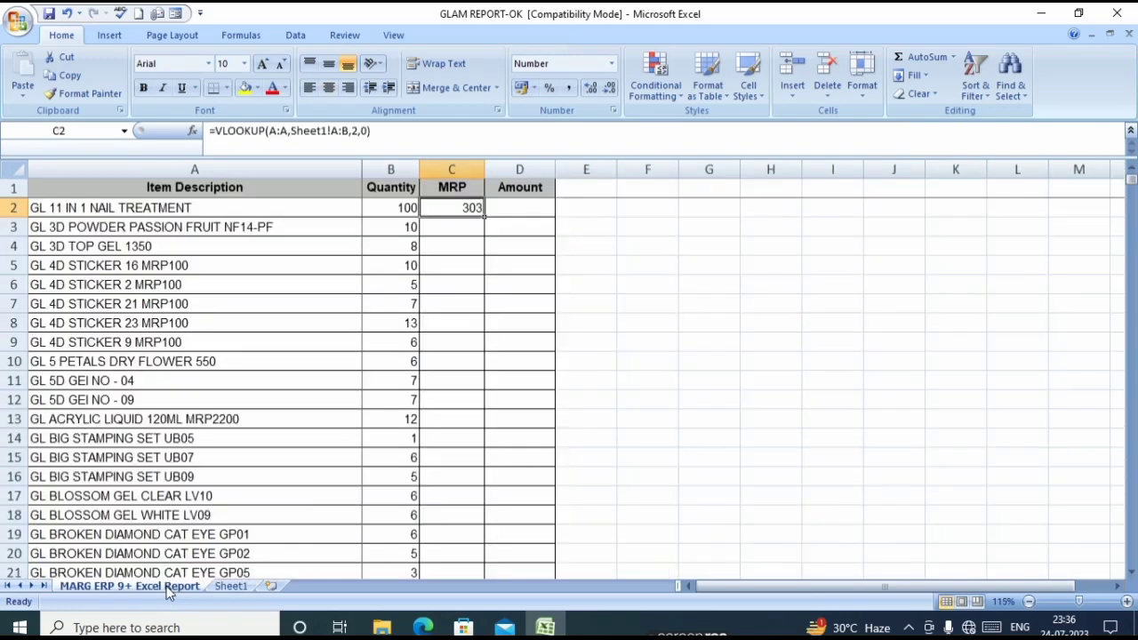
double_click(484, 214)
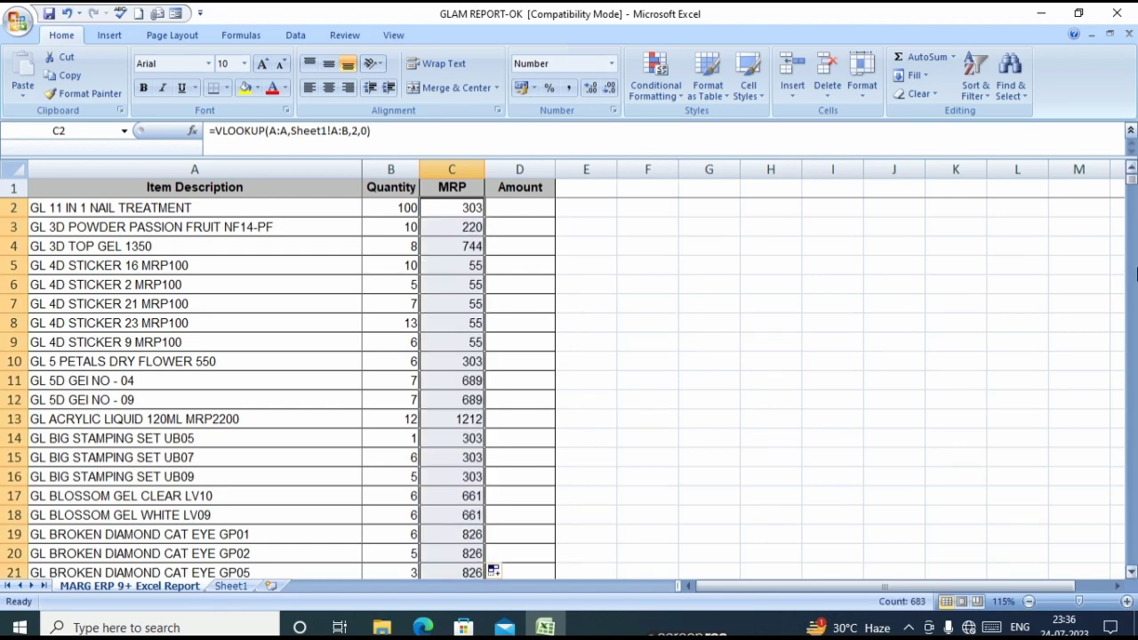
drag(1133, 180, 1132, 422)
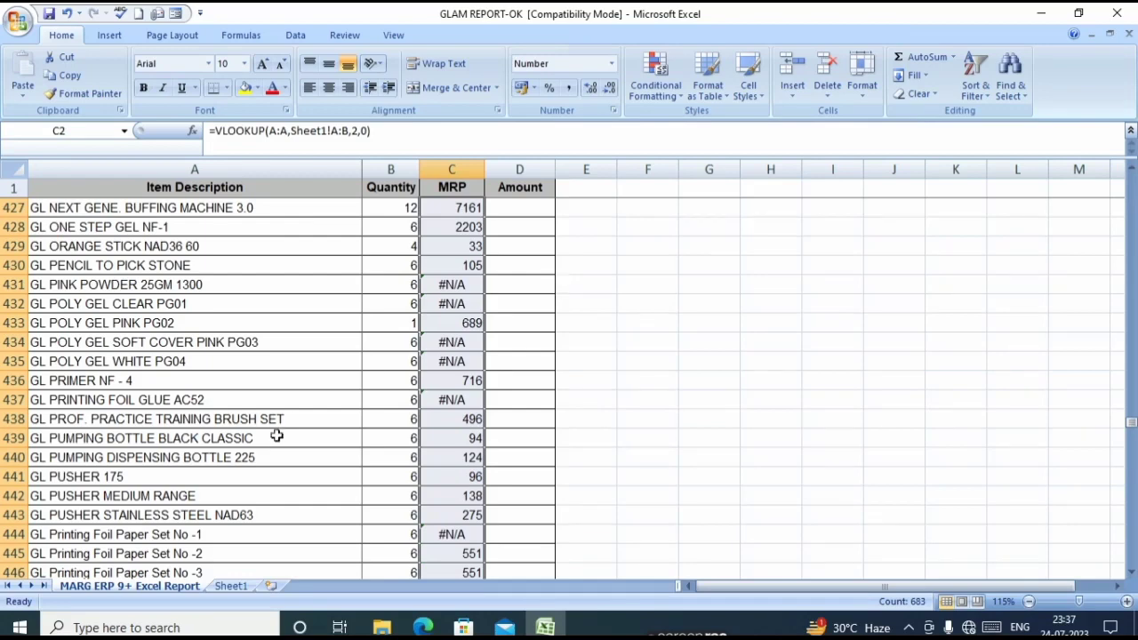
Examine the looked-up MRPs around rows 427 to 446 of the report sheet and compare with the items and MRPs on Sheet1.
click(216, 380)
drag(588, 343, 737, 521)
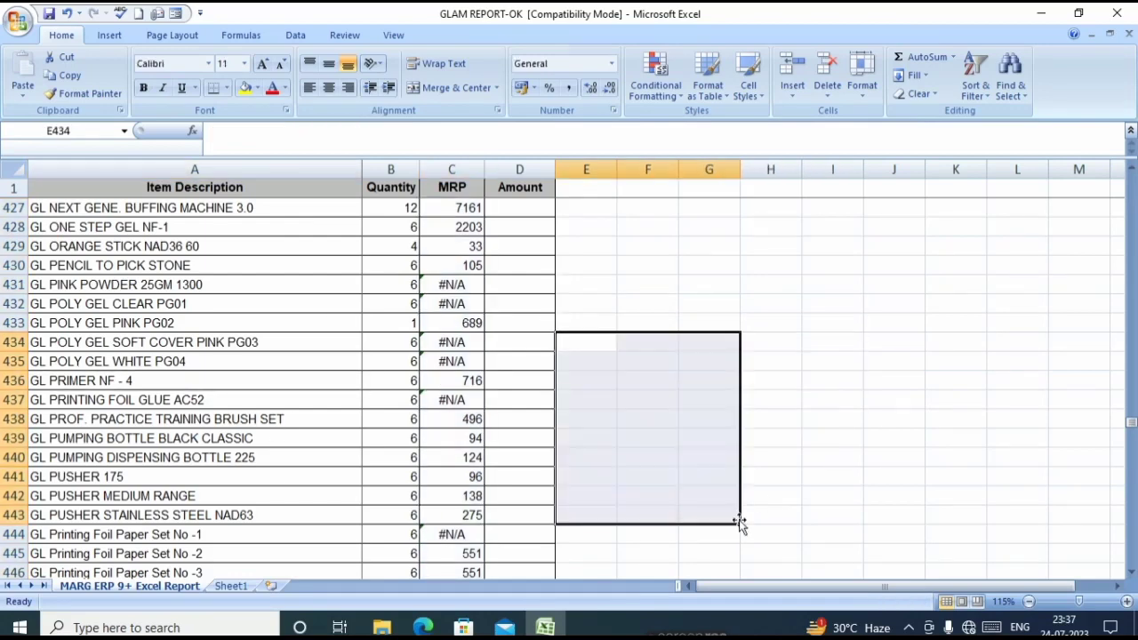
click(228, 586)
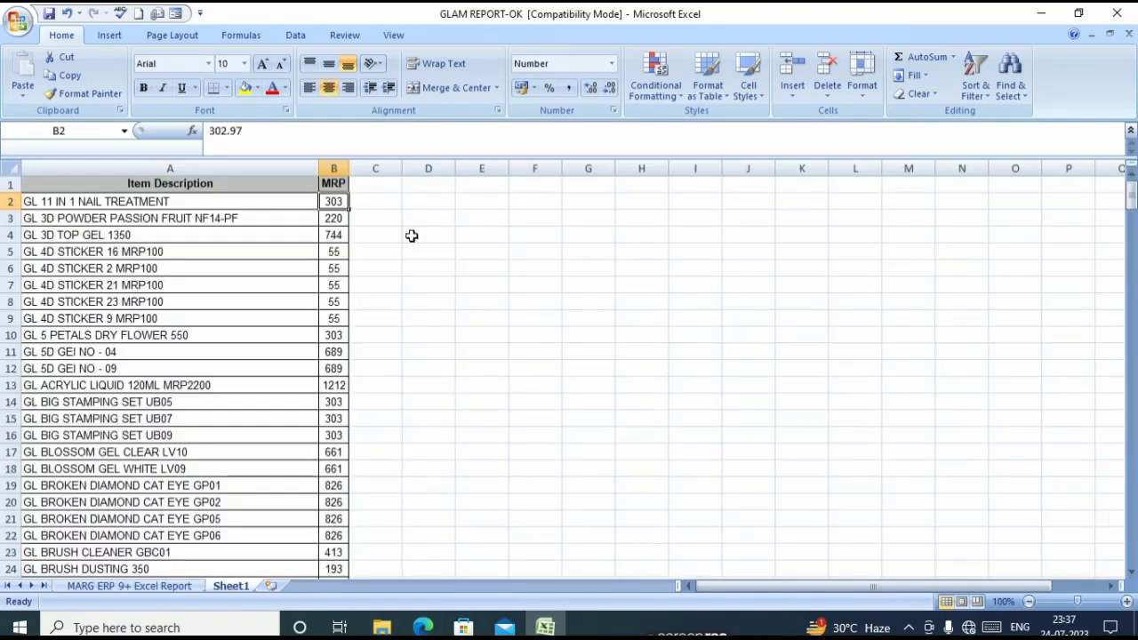
click(294, 317)
click(164, 284)
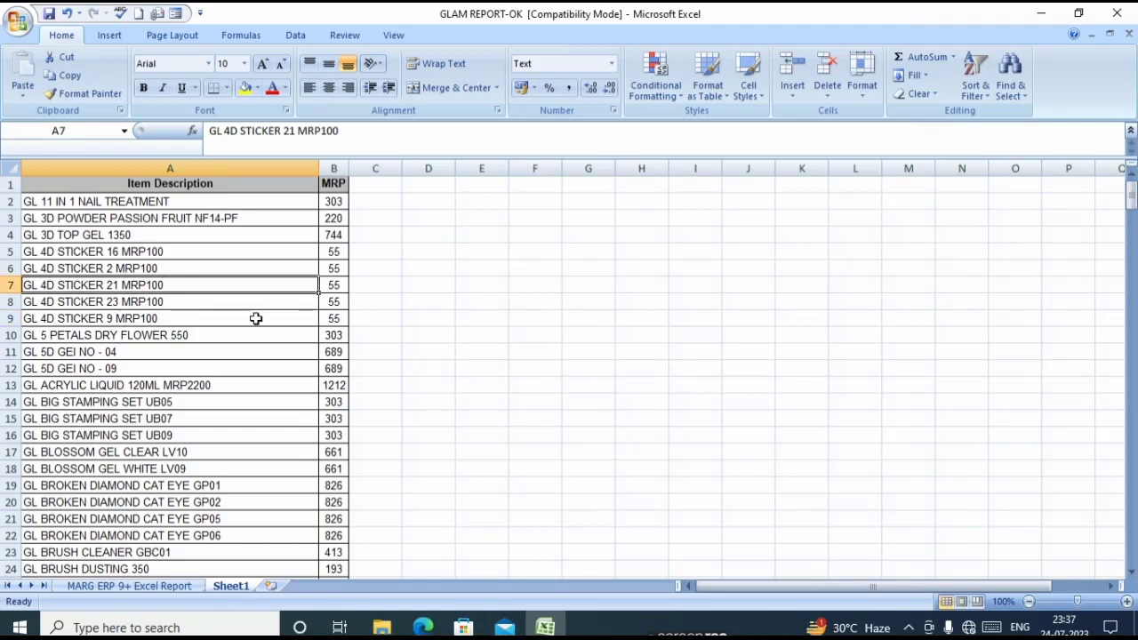
click(334, 283)
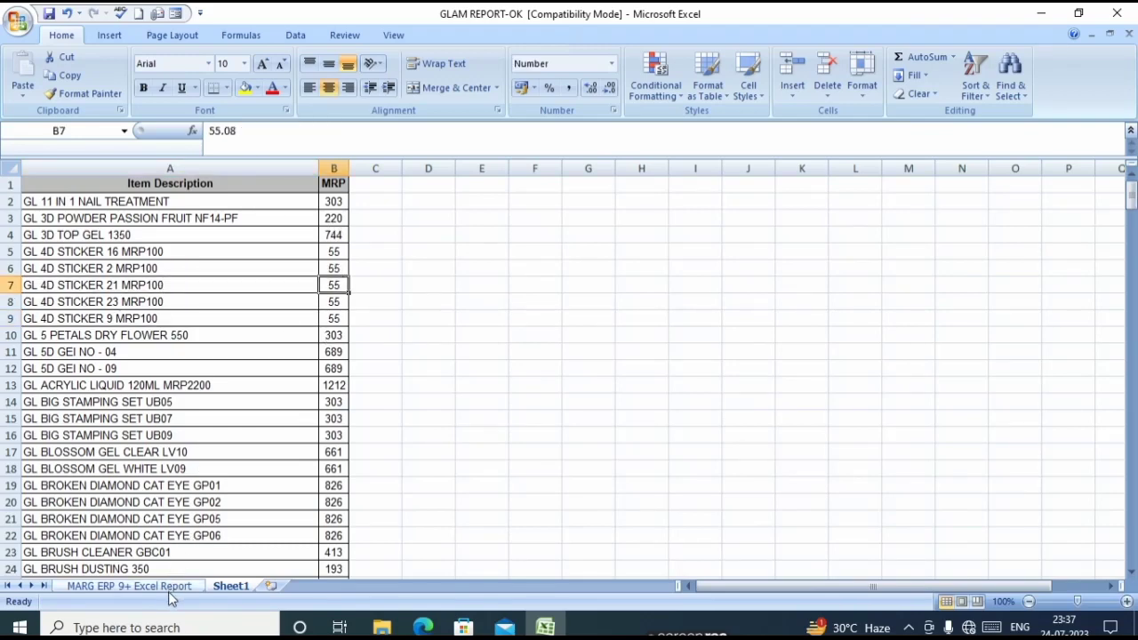
click(127, 407)
click(129, 586)
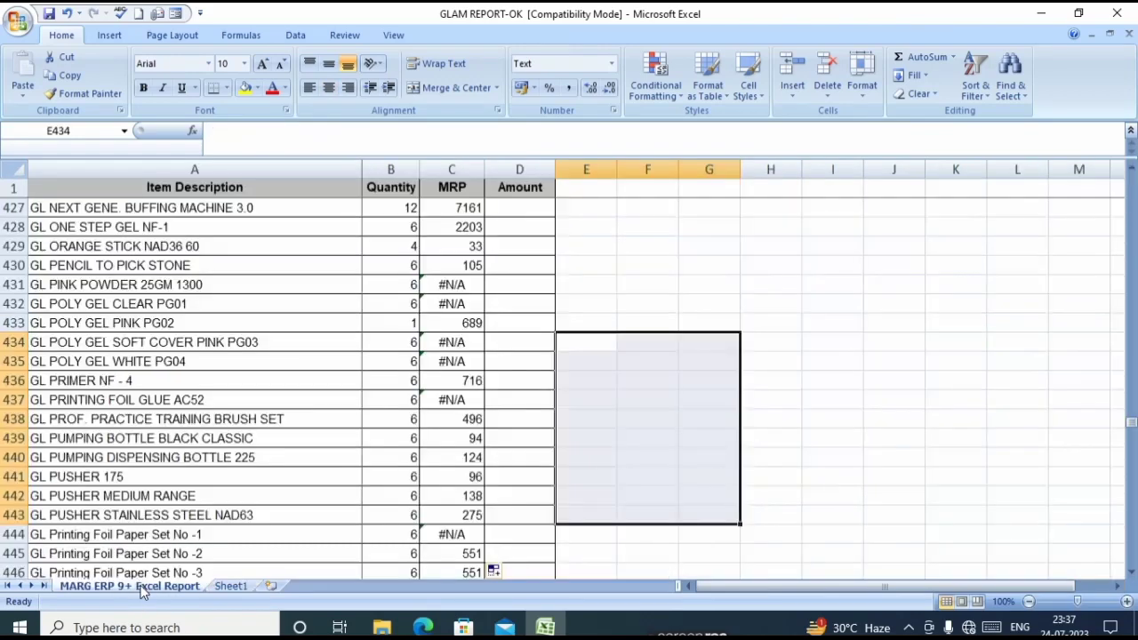
click(189, 327)
click(490, 265)
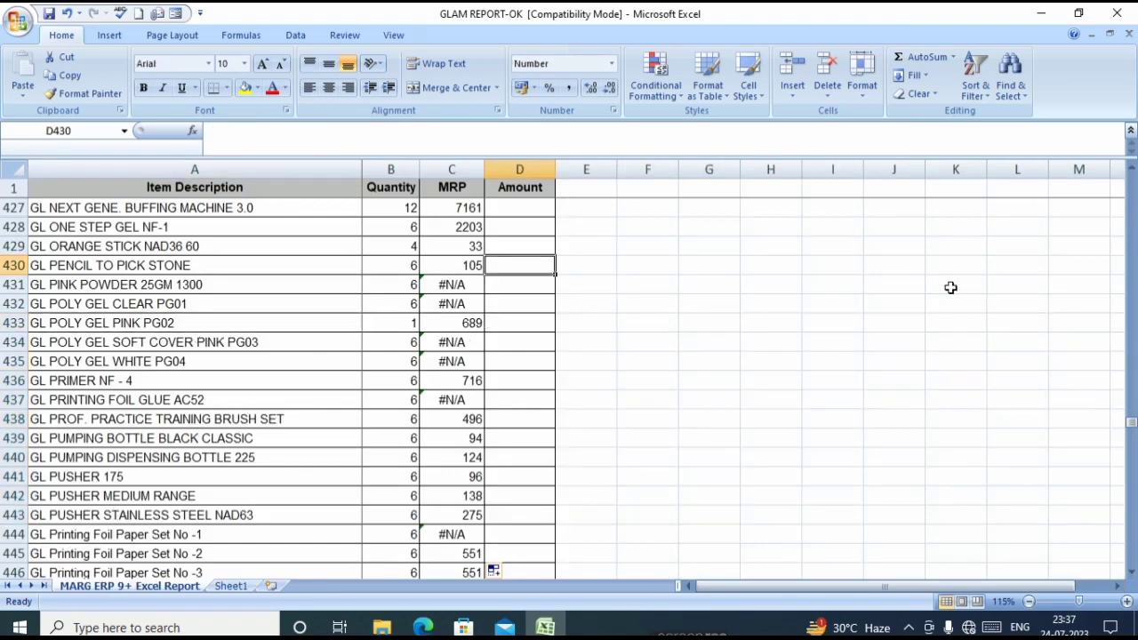
click(796, 435)
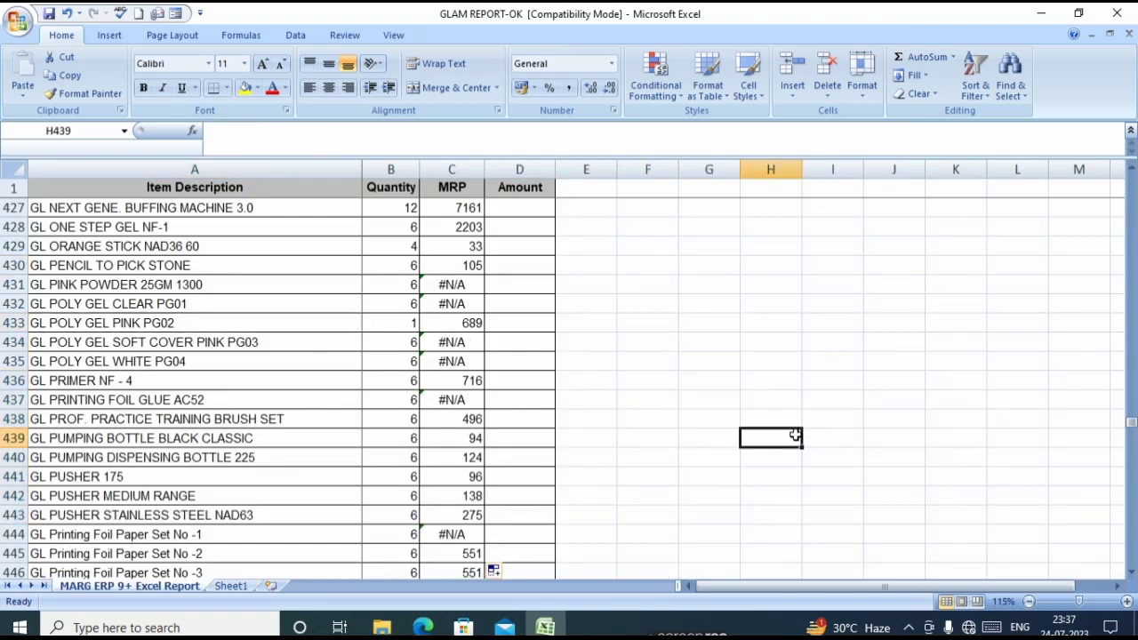
key(ctrl+shift+Home)
click(450, 342)
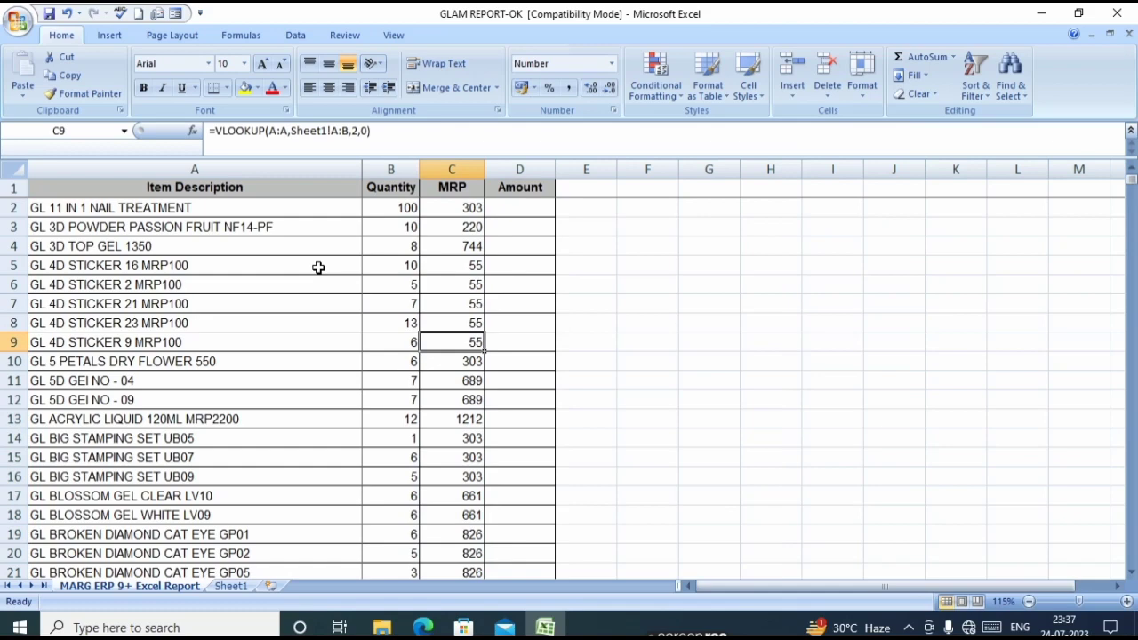
click(472, 205)
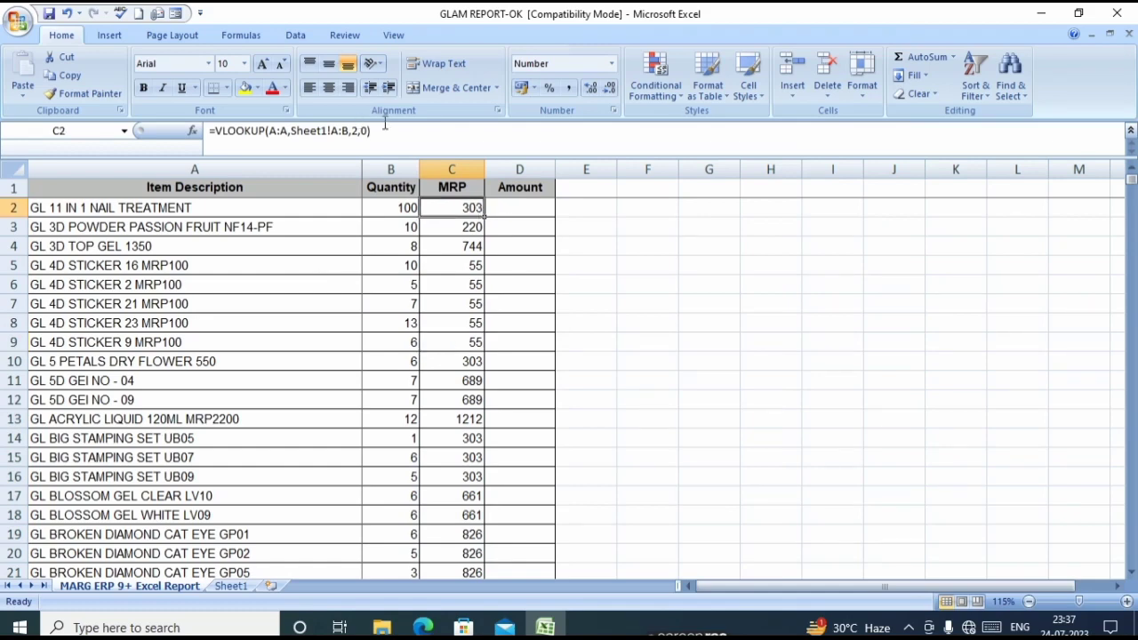
drag(385, 130, 210, 131)
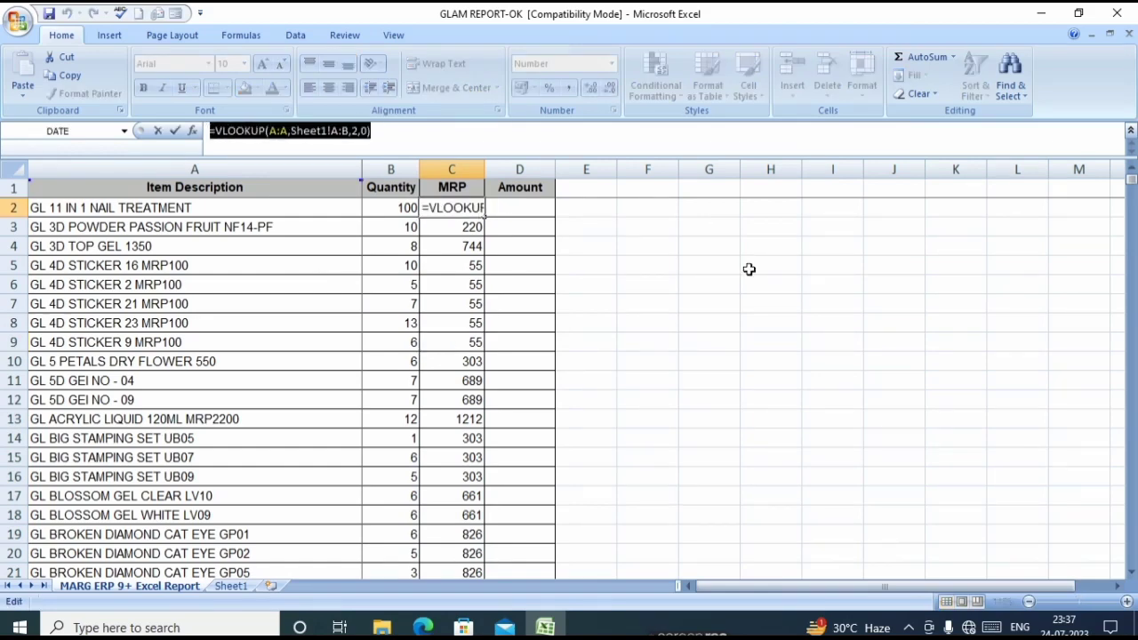
text(=)
click(801, 334)
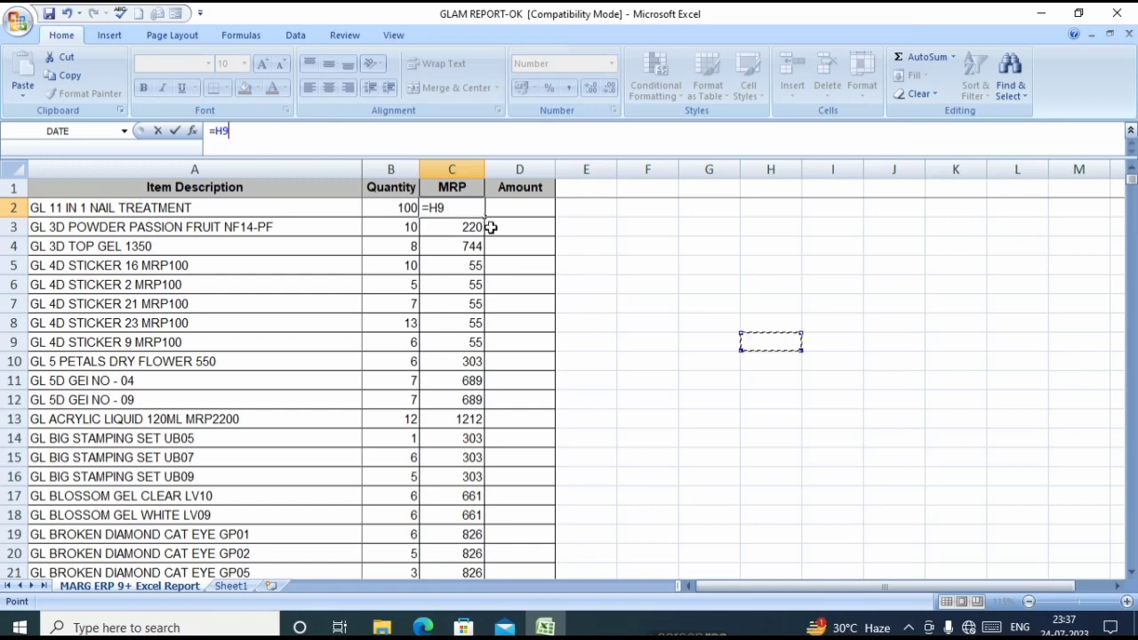
key(ctrl+z)
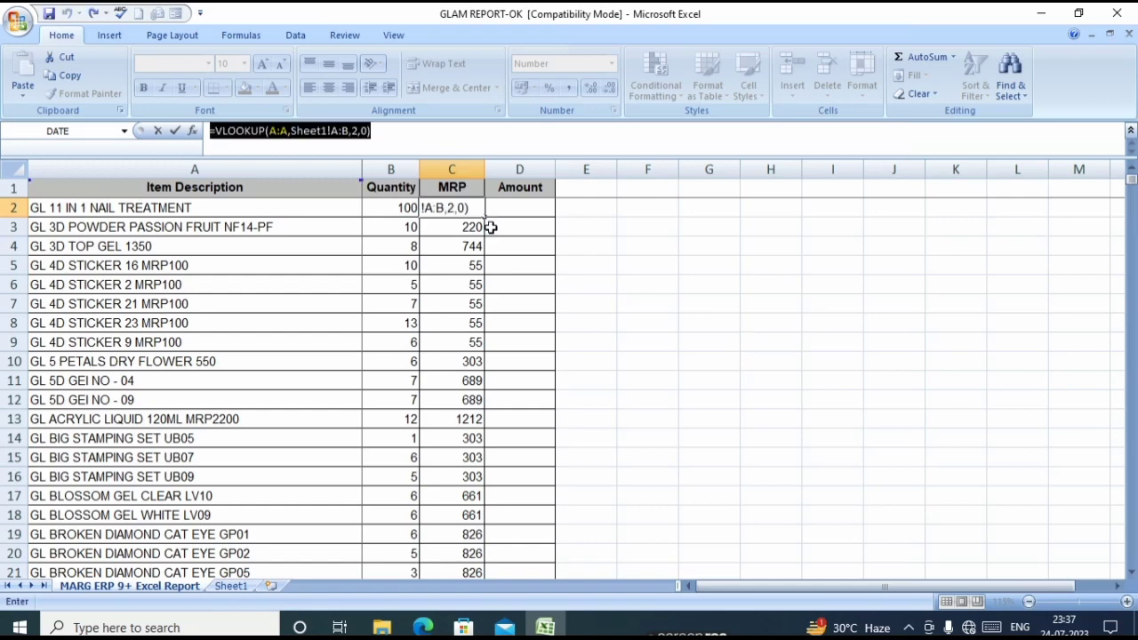
key(Return)
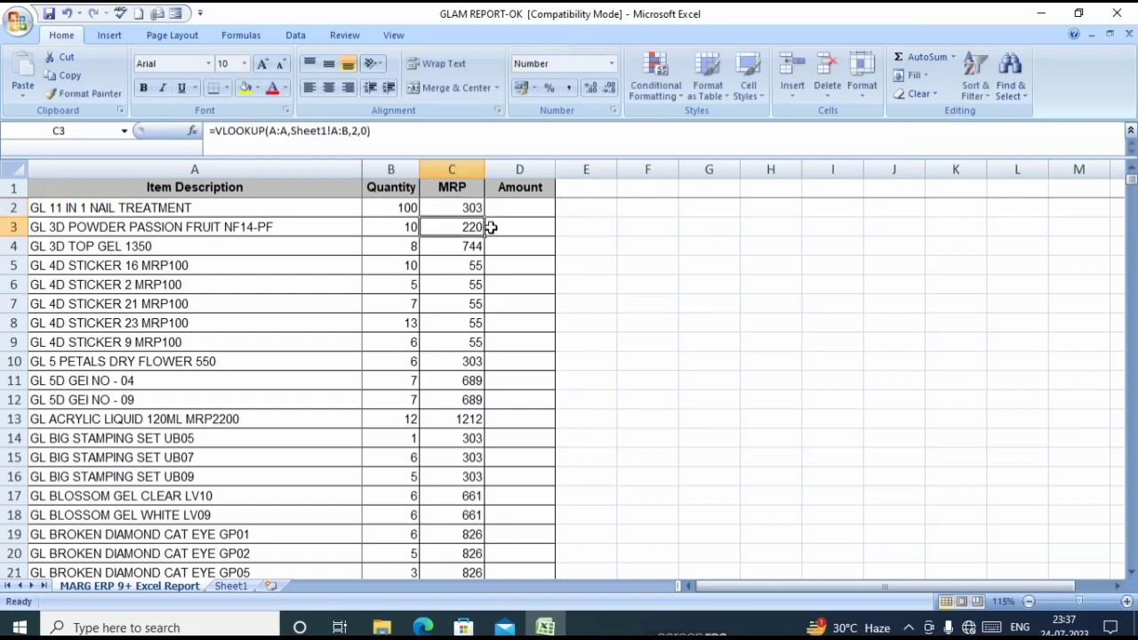
Widen the MRP column C on the report sheet slightly.
click(534, 303)
drag(484, 162, 514, 178)
click(522, 211)
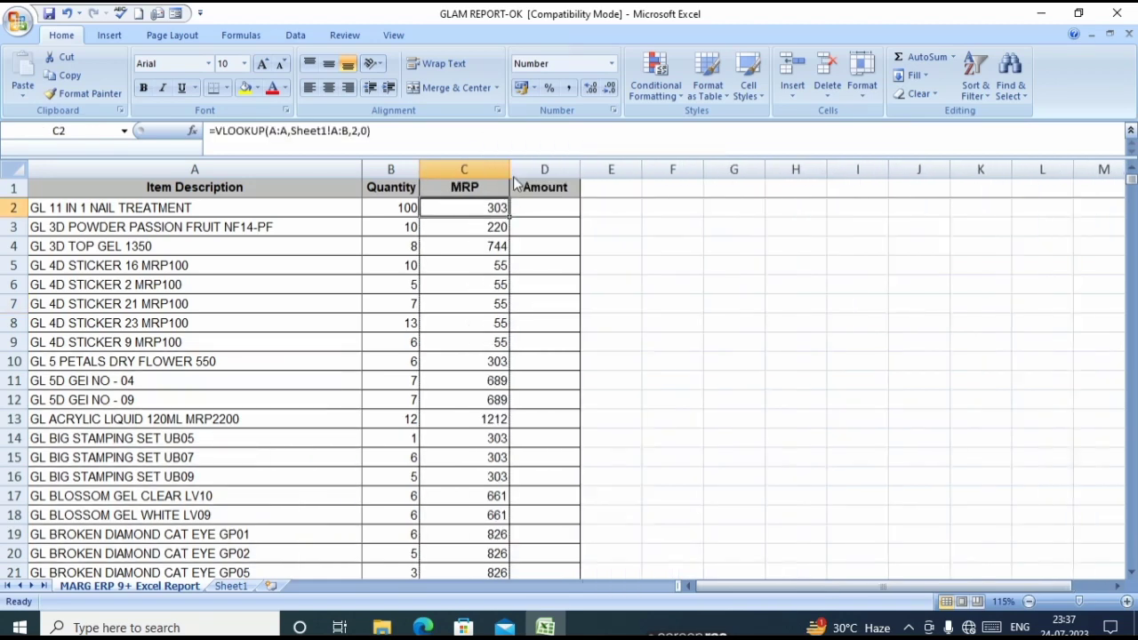
click(466, 301)
click(223, 250)
click(233, 207)
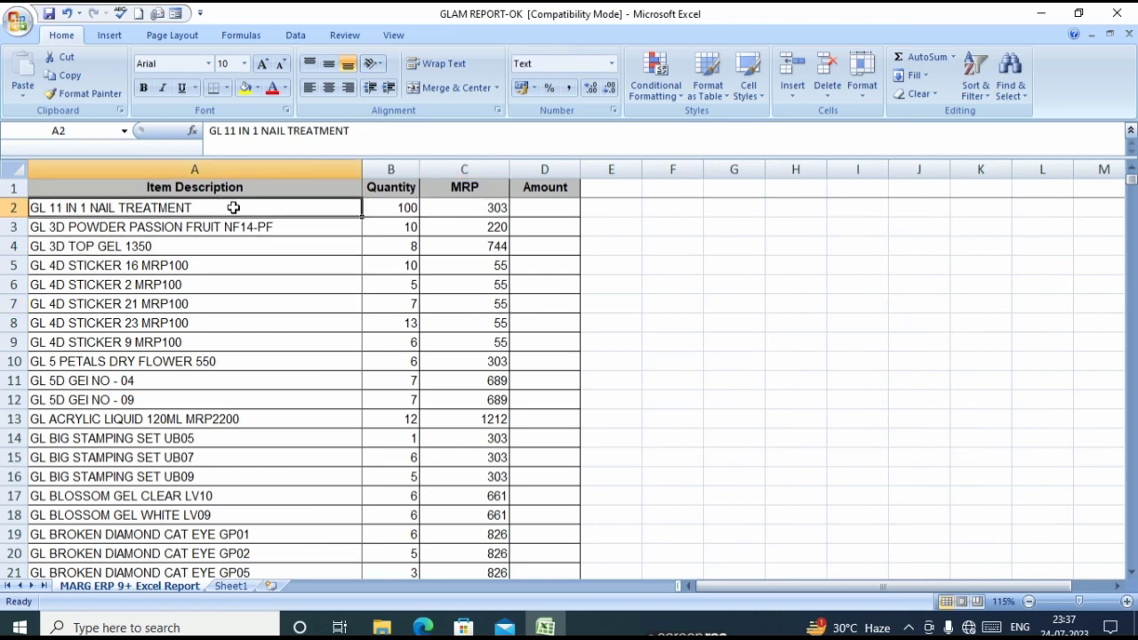
Clear all VLOOKUP formulas from the report sheet's MRP column, from C2 down to the last item row.
click(466, 170)
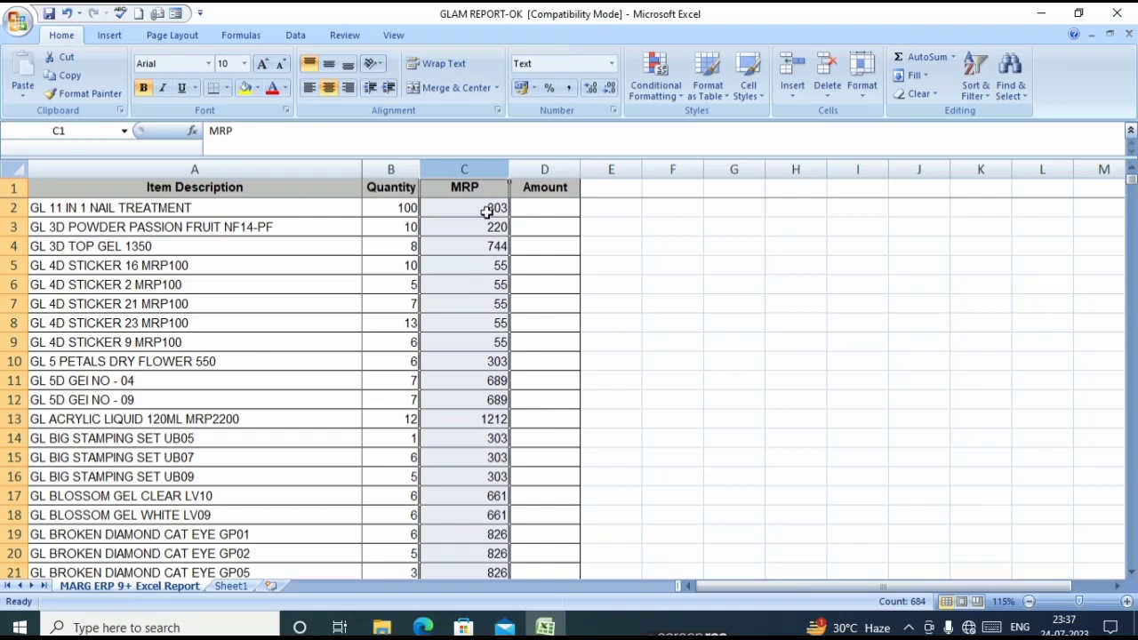
click(493, 211)
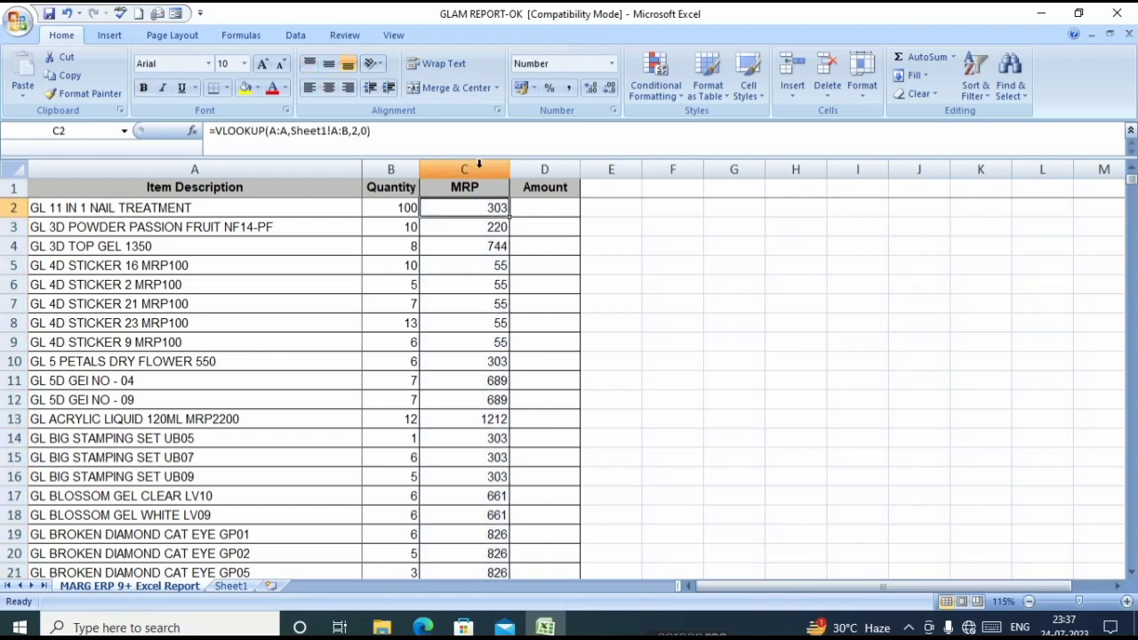
click(480, 167)
click(477, 208)
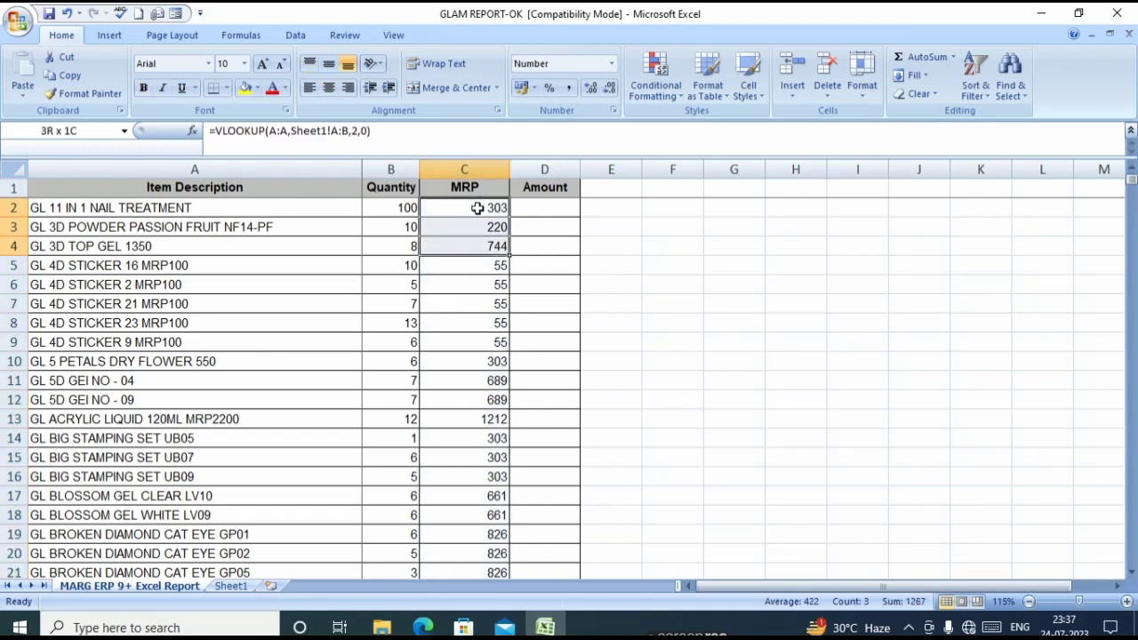
key(ctrl+shift+Down)
key(Delete)
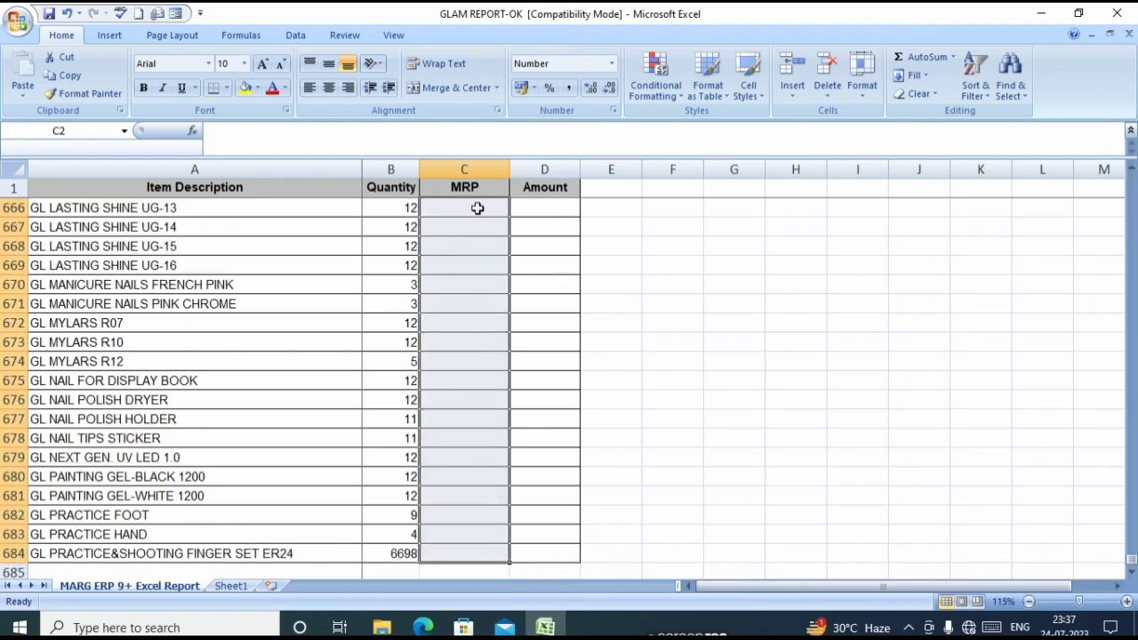
Start the VLOOKUP formula again in the emptied cell C2, using the Item Description column A:A as the lookup value.
click(476, 208)
key(Up)
key(Up)
key(Up)
key(Up)
key(Up)
key(Up)
key(Up)
key(Up)
key(Up)
key(Up)
key(Up)
key(Up)
key(Up)
key(Up)
key(Up)
key(Up)
key(Up)
key(Up)
key(Up)
key(Up)
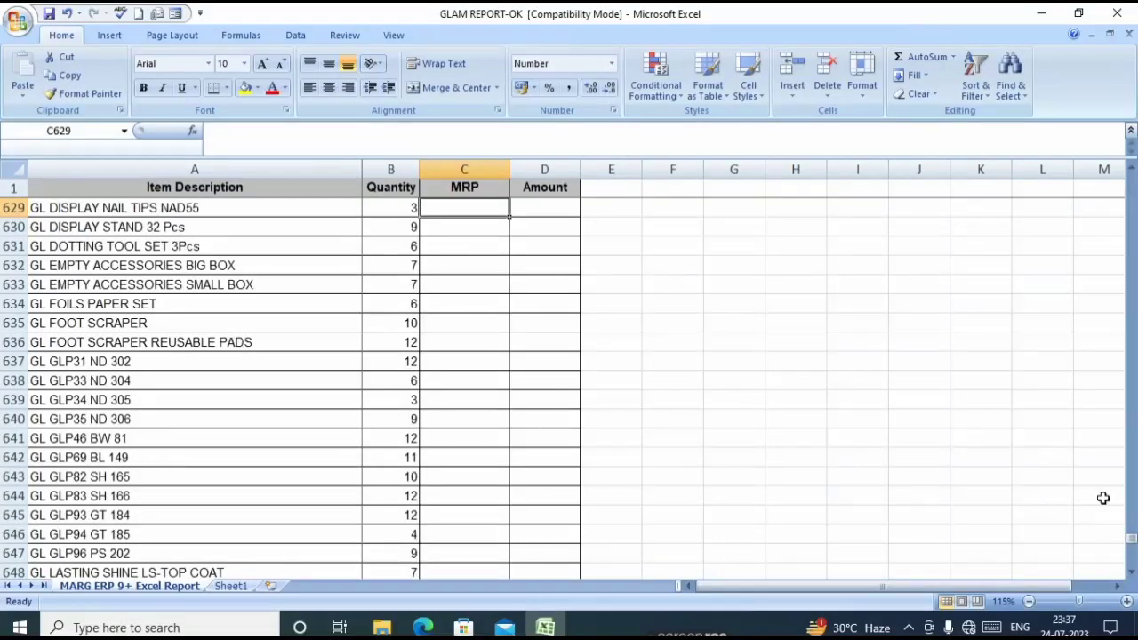
drag(1130, 538, 1130, 171)
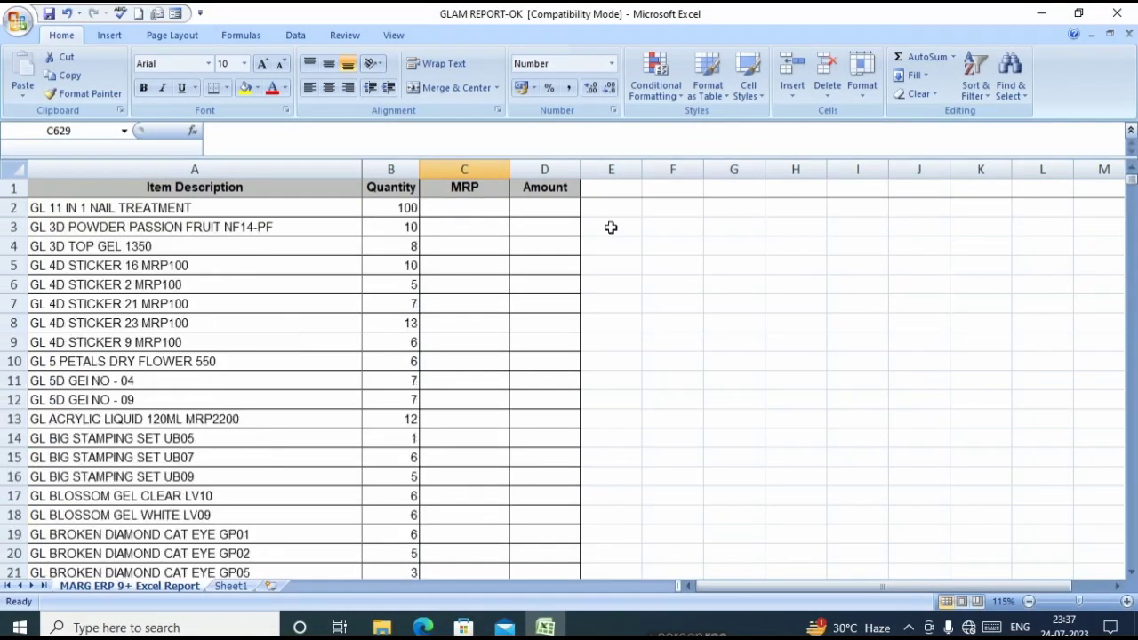
click(479, 211)
text(=)
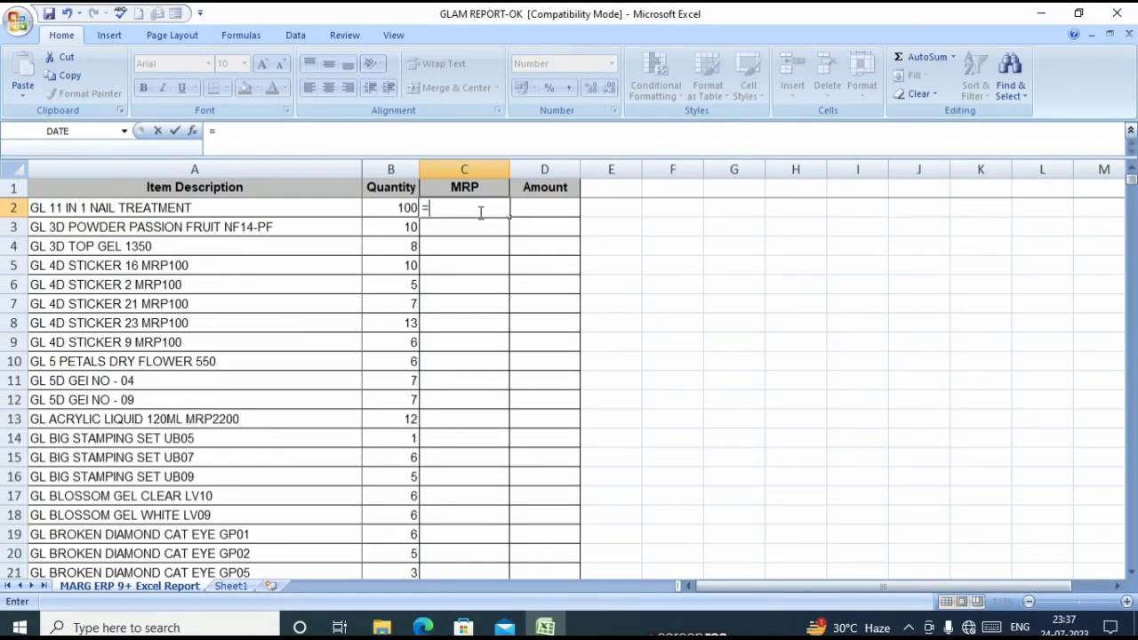
text(vlookup)
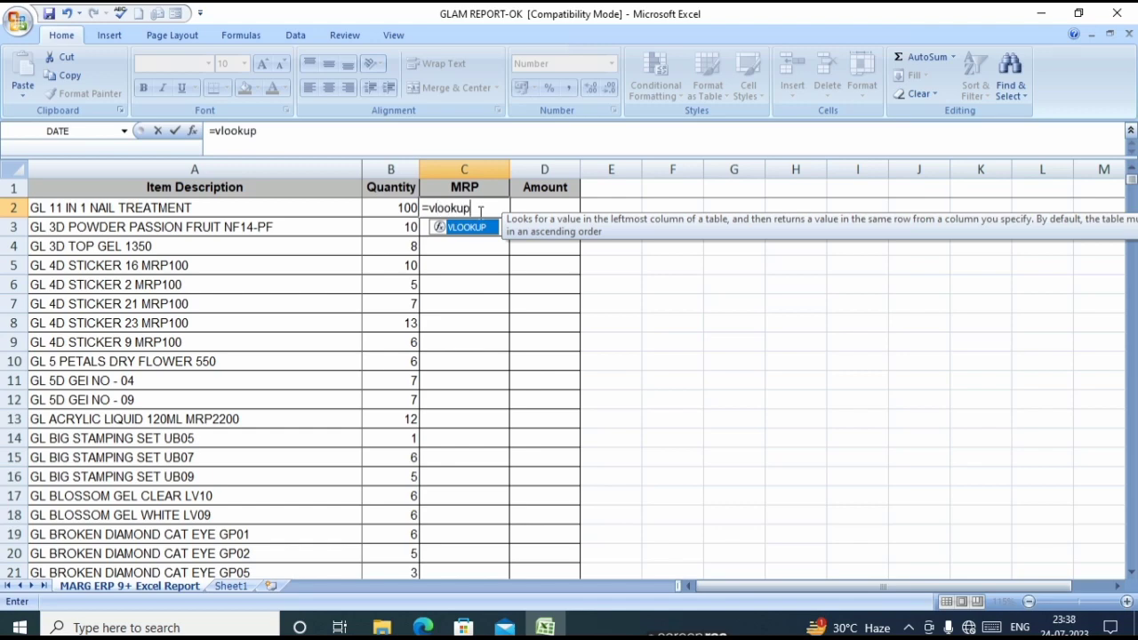
double_click(481, 229)
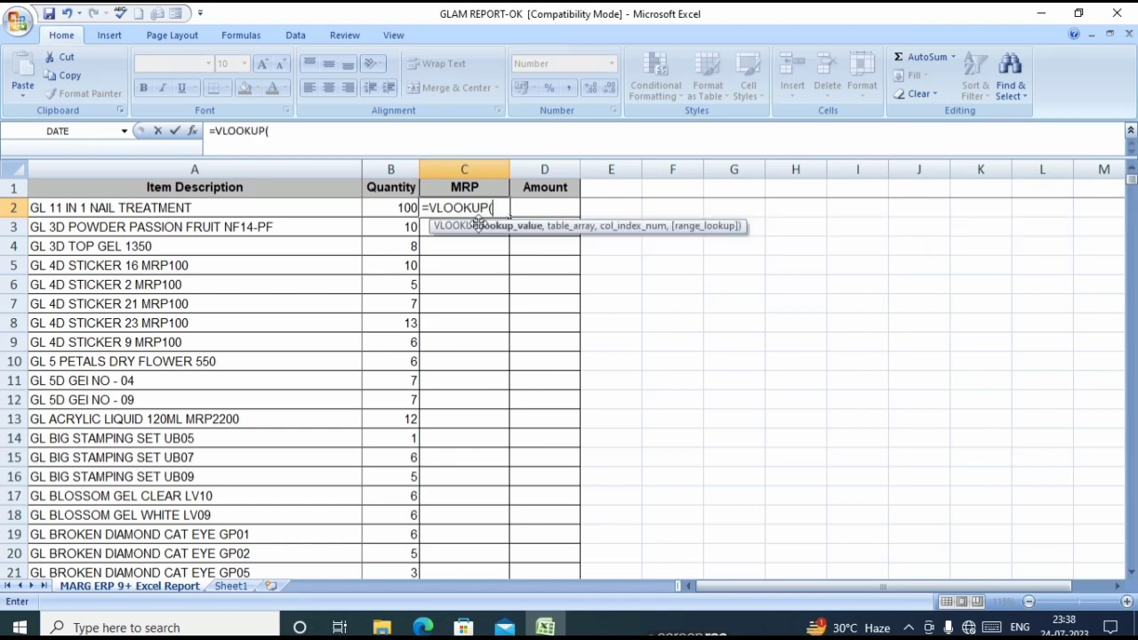
click(194, 169)
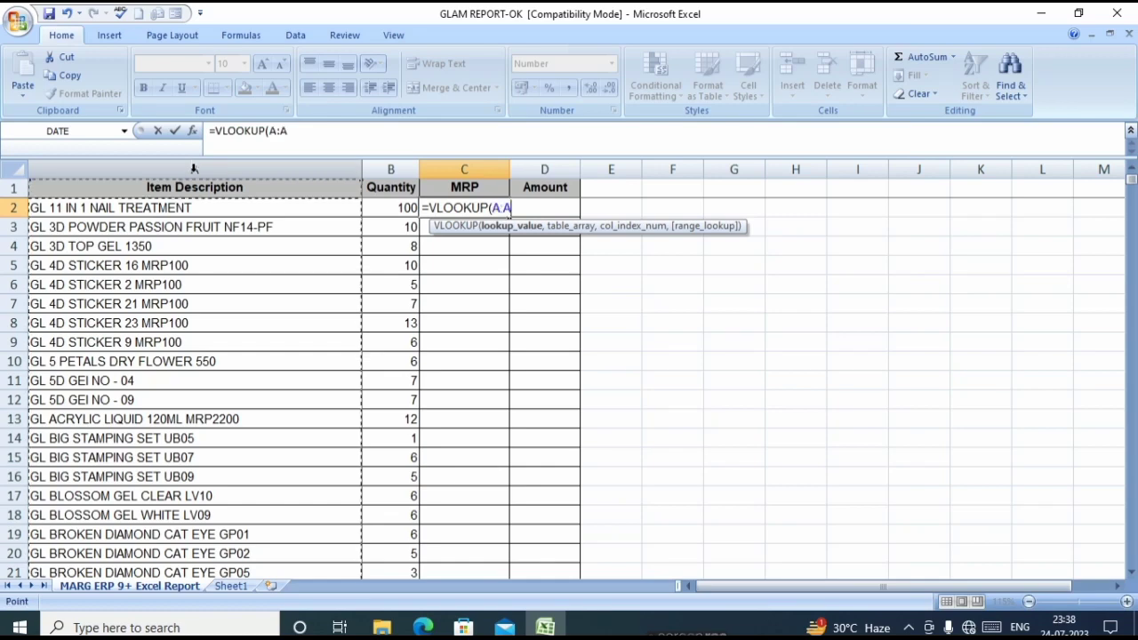
text(,)
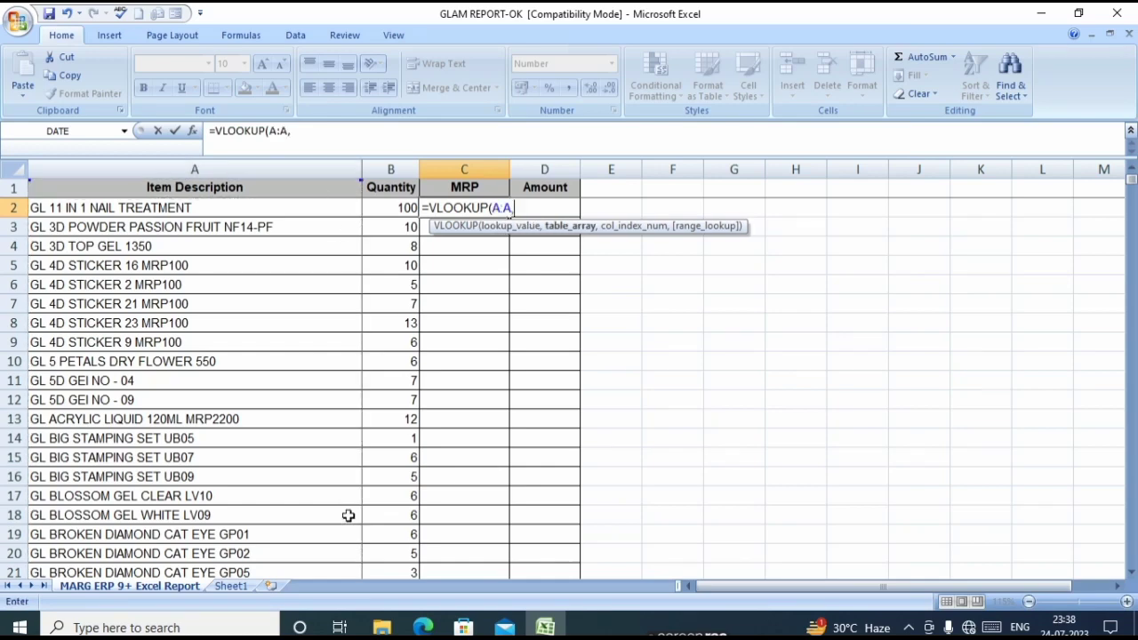
Complete C2's VLOOKUP with Sheet1 columns A:B as the table array, column index 2 and an empty range_lookup argument.
click(230, 586)
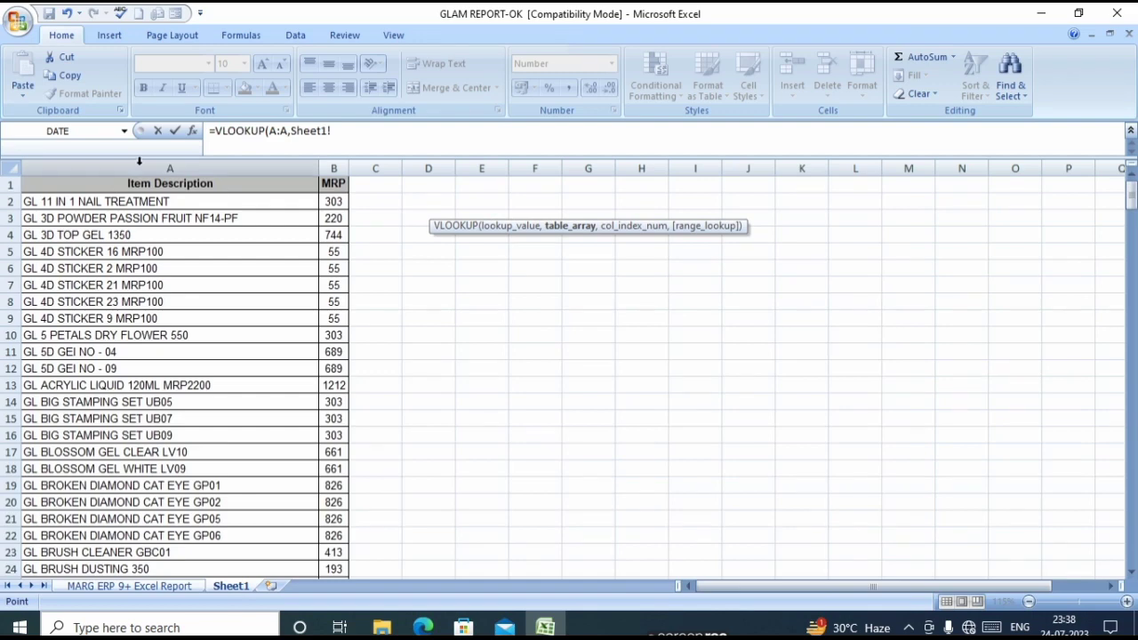
drag(139, 161, 342, 168)
text(,)
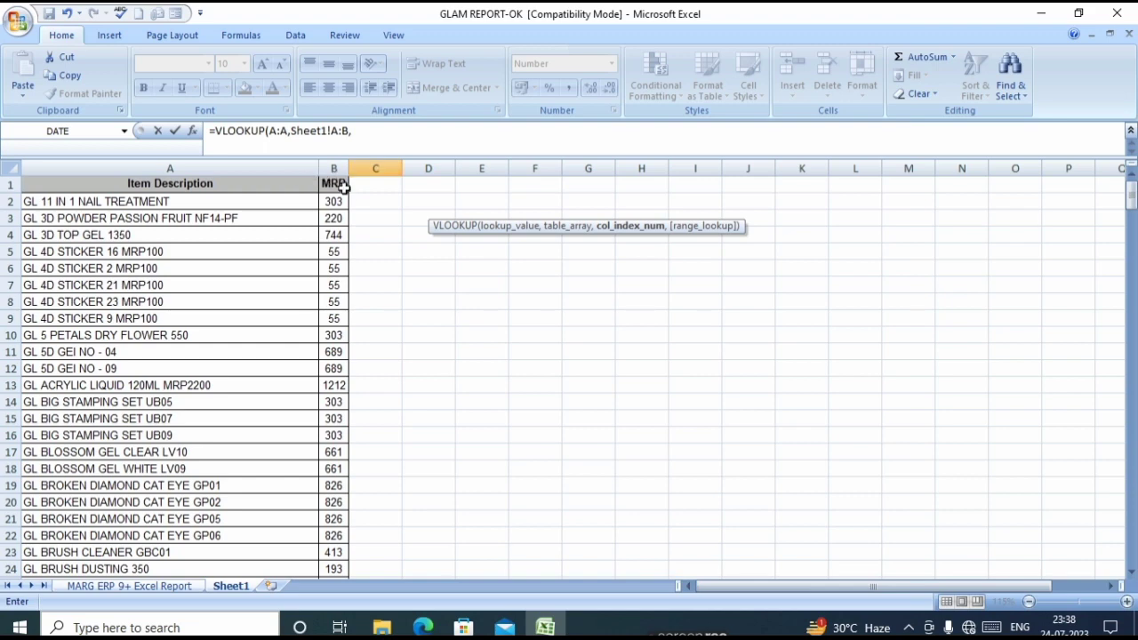
click(344, 187)
key(BackSpace)
key(BackSpace)
key(BackSpace)
text(2,)
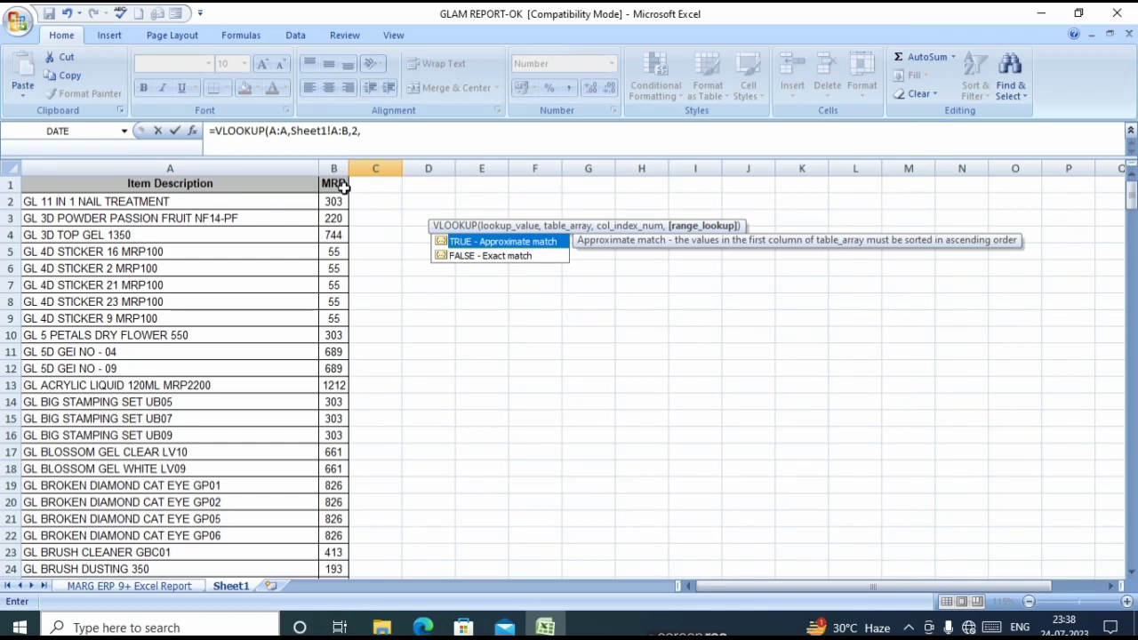
text())
key(Return)
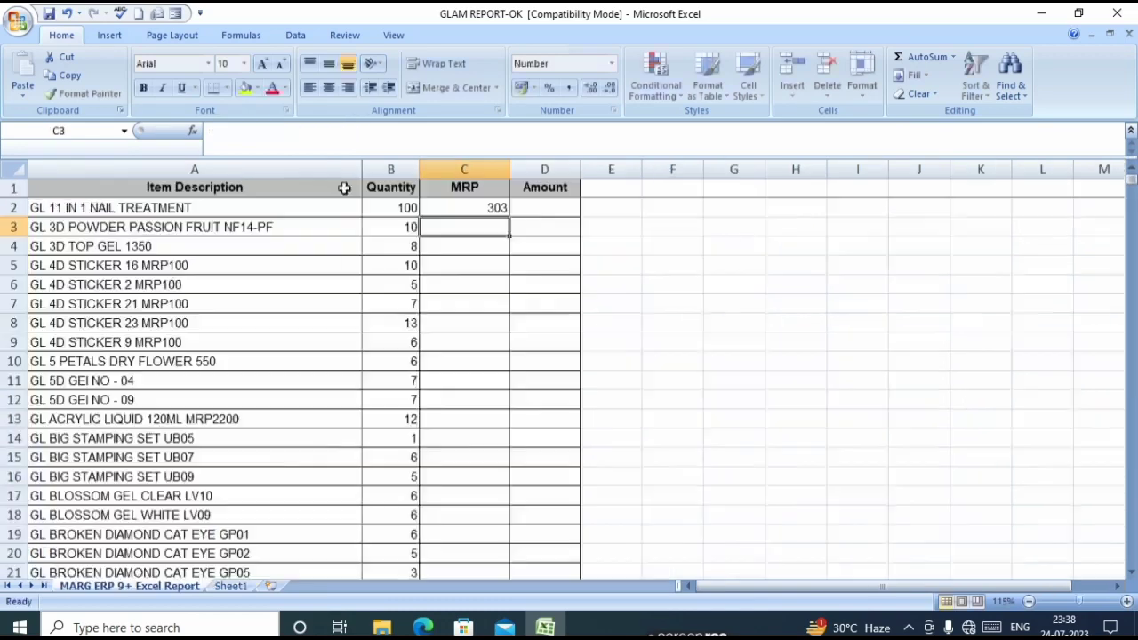
Fill the VLOOKUP formula from C2 down the report sheet's MRP column for all the items.
click(500, 206)
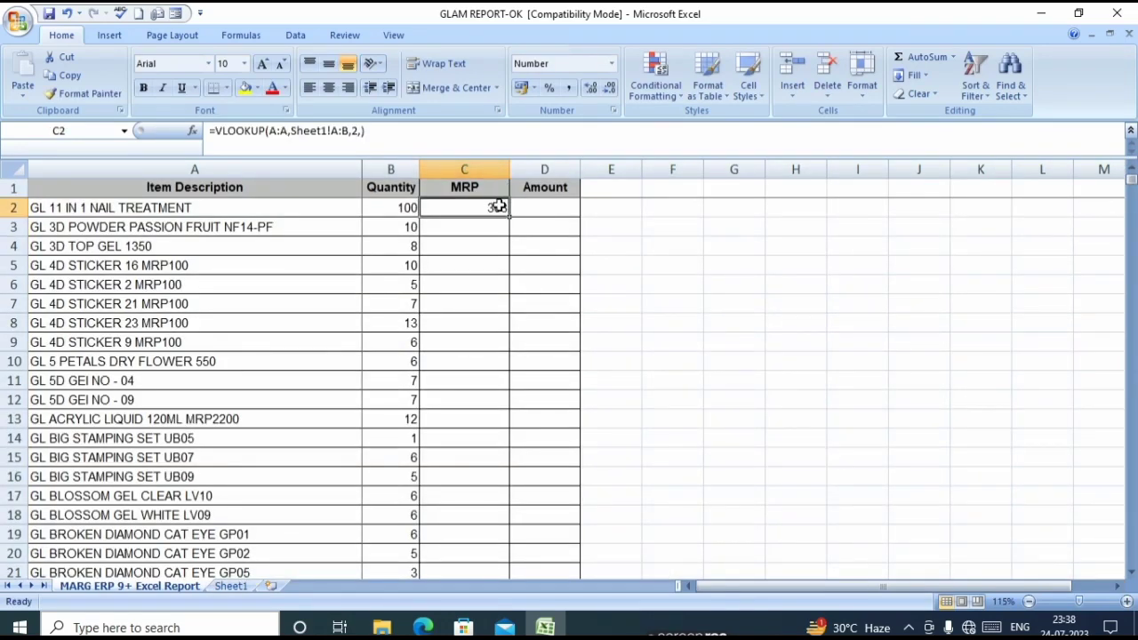
double_click(509, 216)
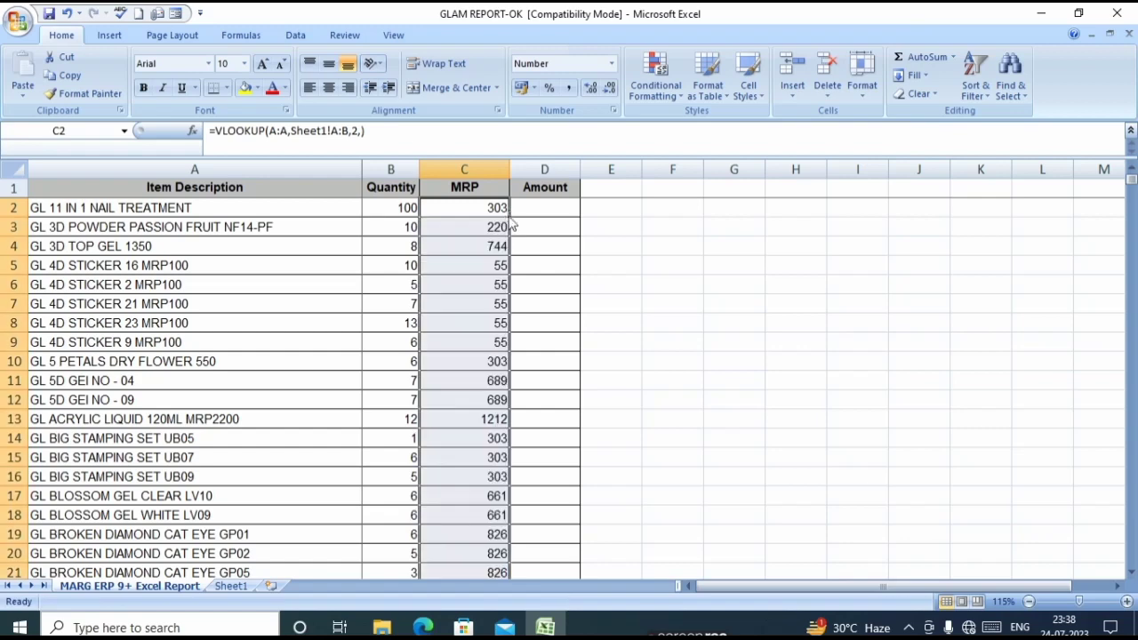
click(572, 447)
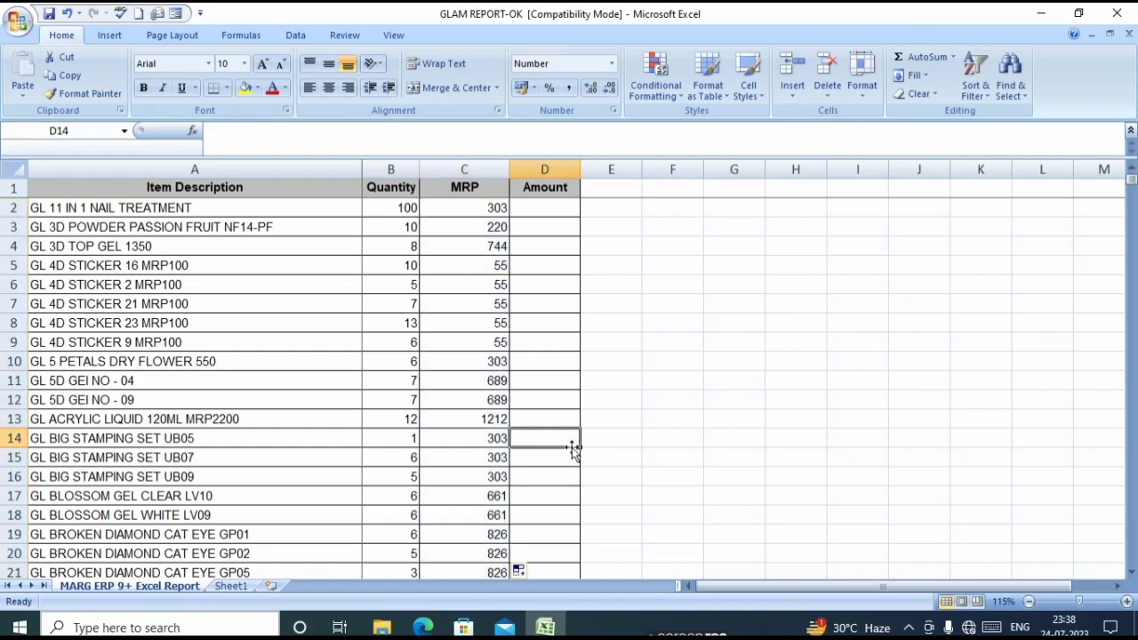
click(494, 308)
click(470, 283)
click(245, 240)
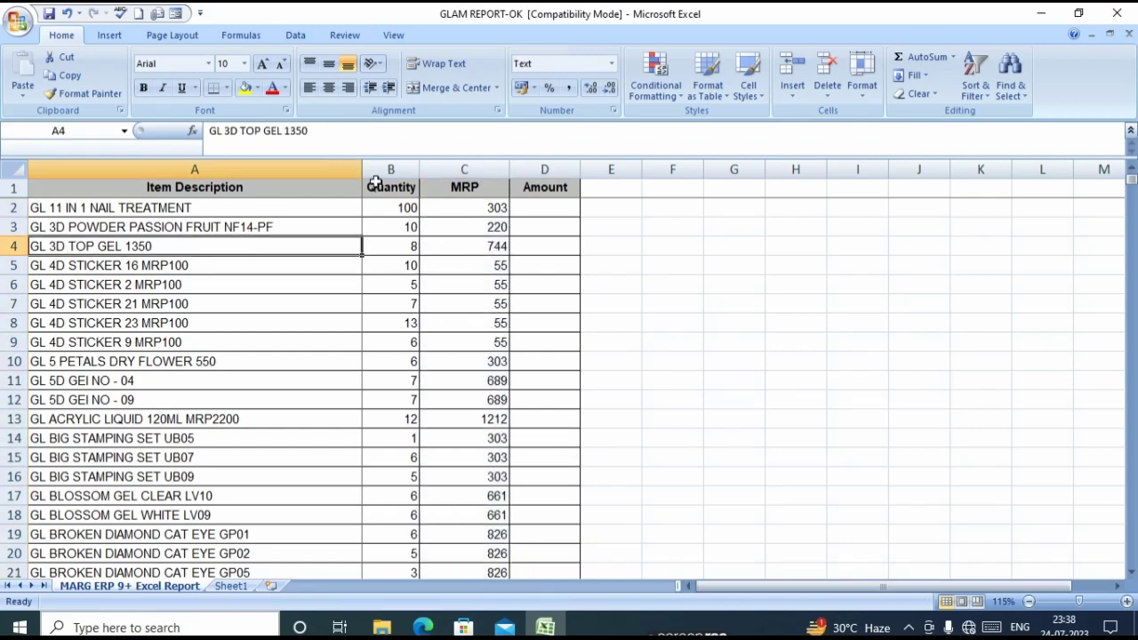
click(464, 336)
click(494, 401)
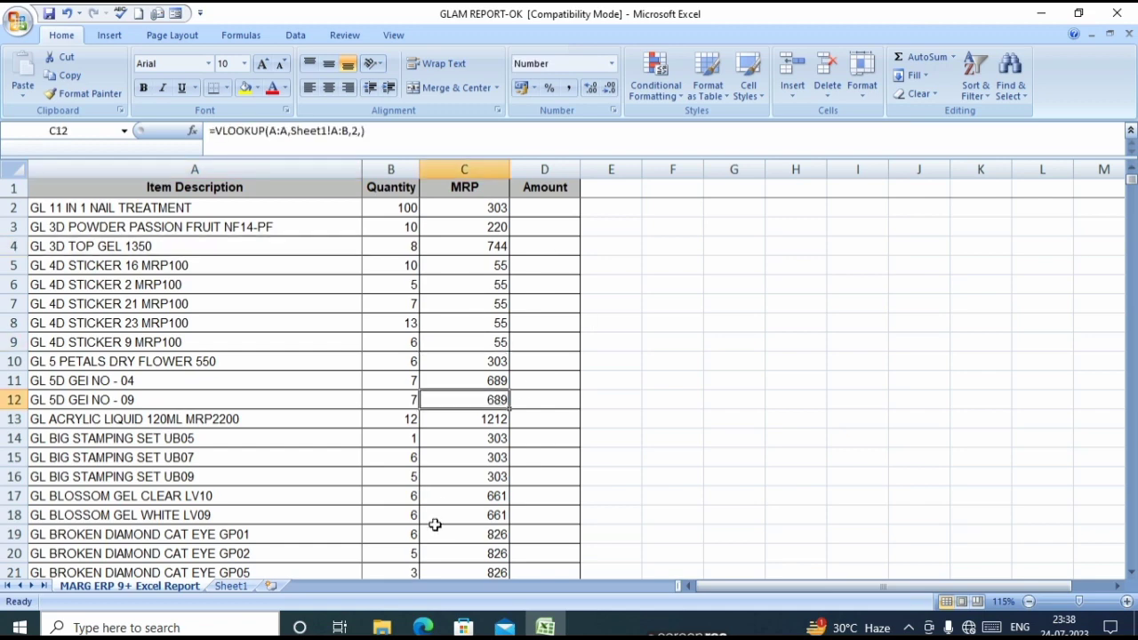
click(446, 473)
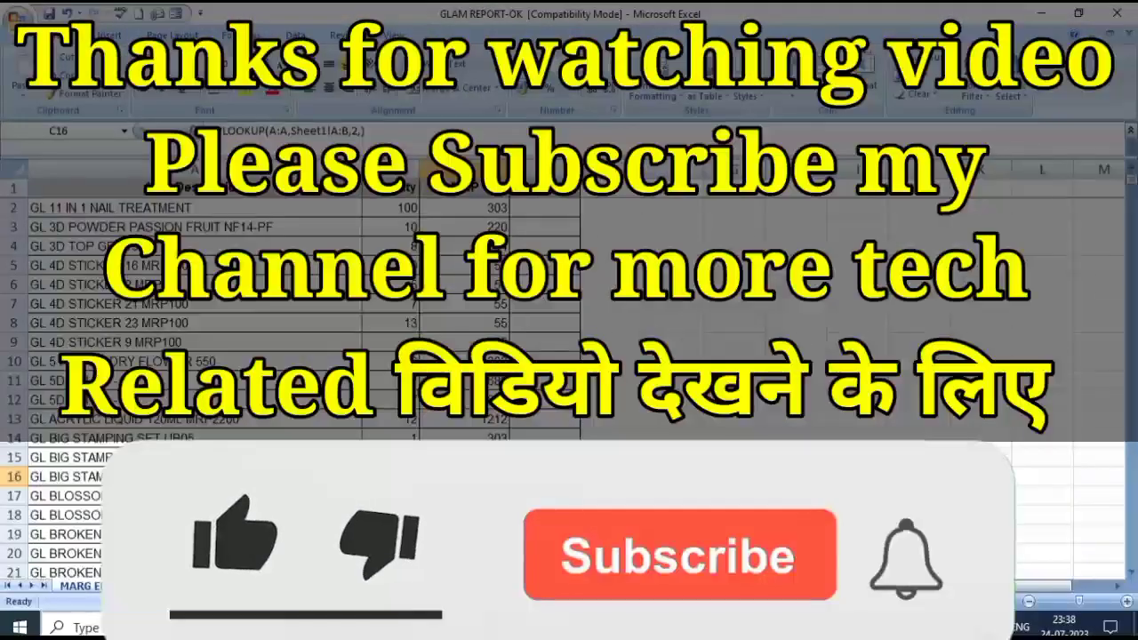
click(666, 381)
click(653, 339)
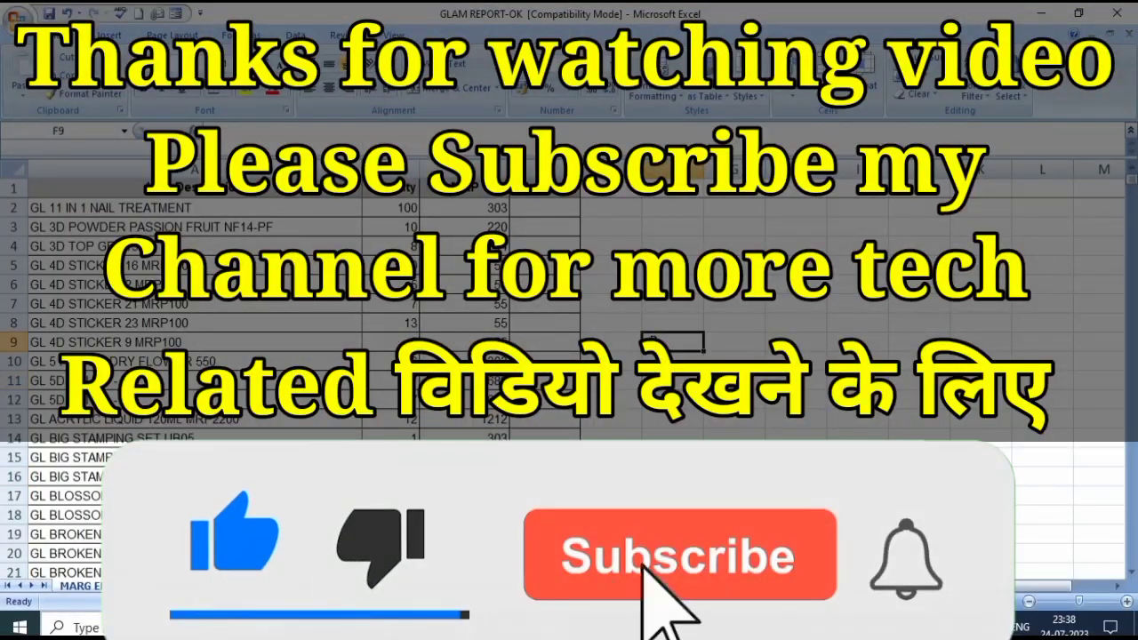
click(612, 400)
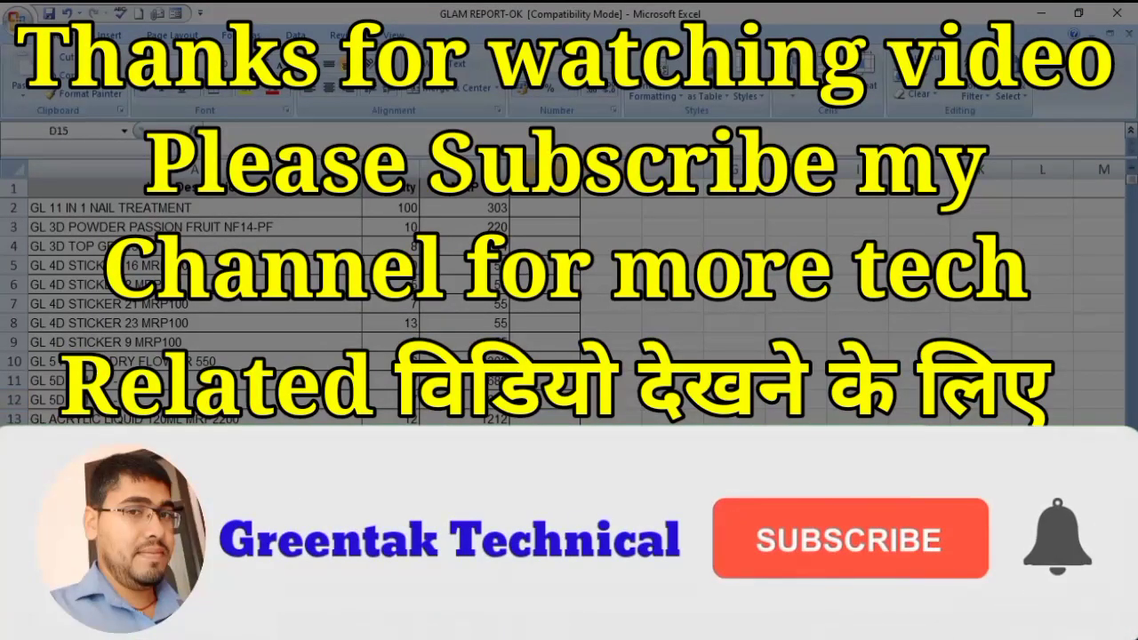
click(473, 417)
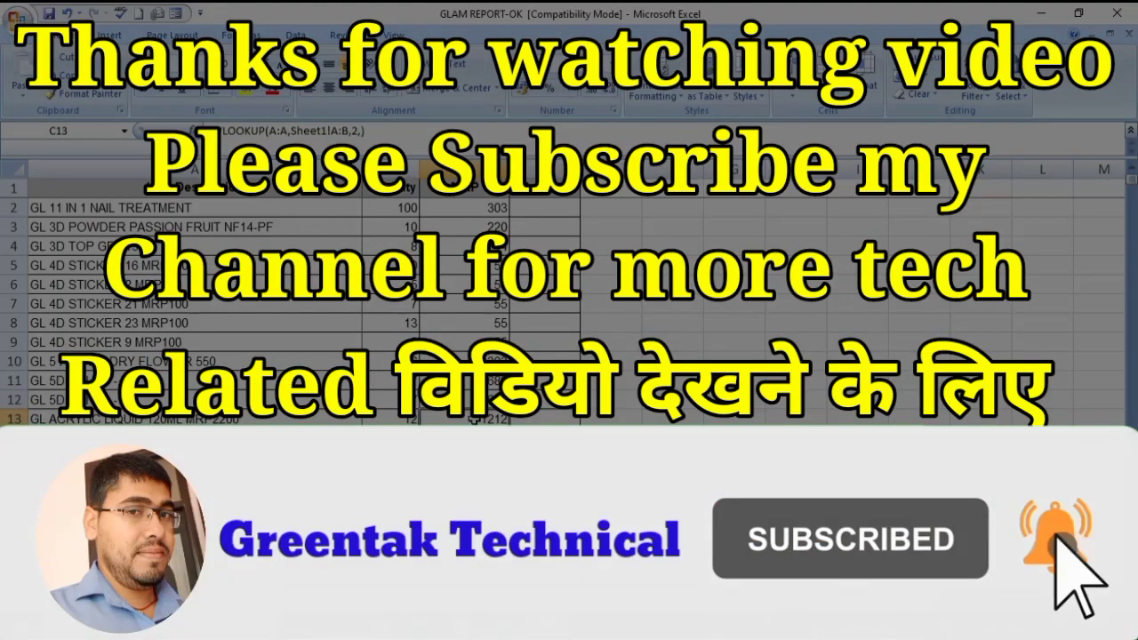